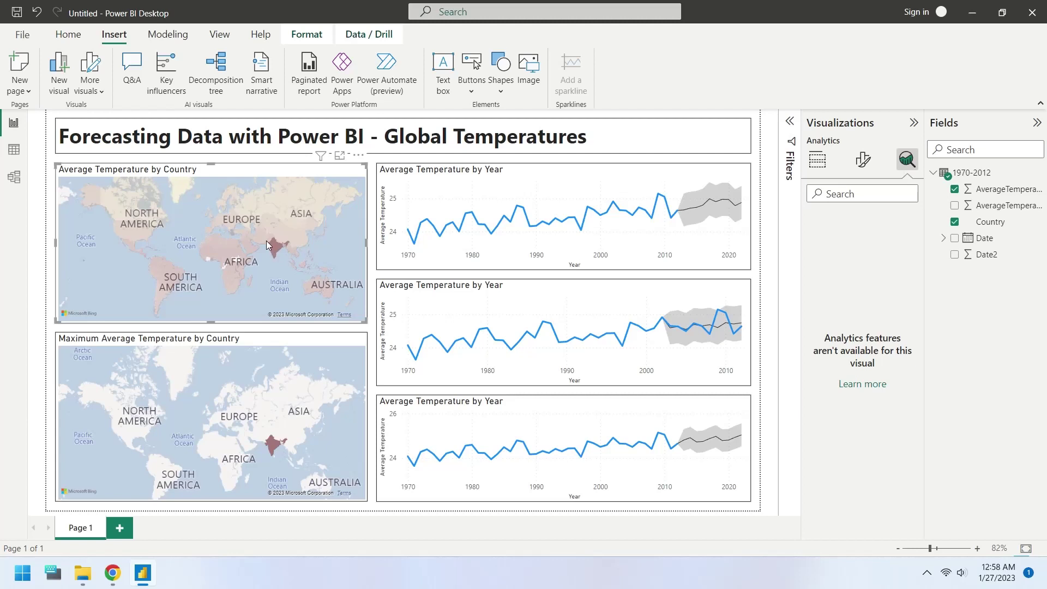
# - Cross-filter the report to the United States, Brazil, Bolivia, China, Turkmenistan and Russia in turn
pyautogui.click(135, 231)
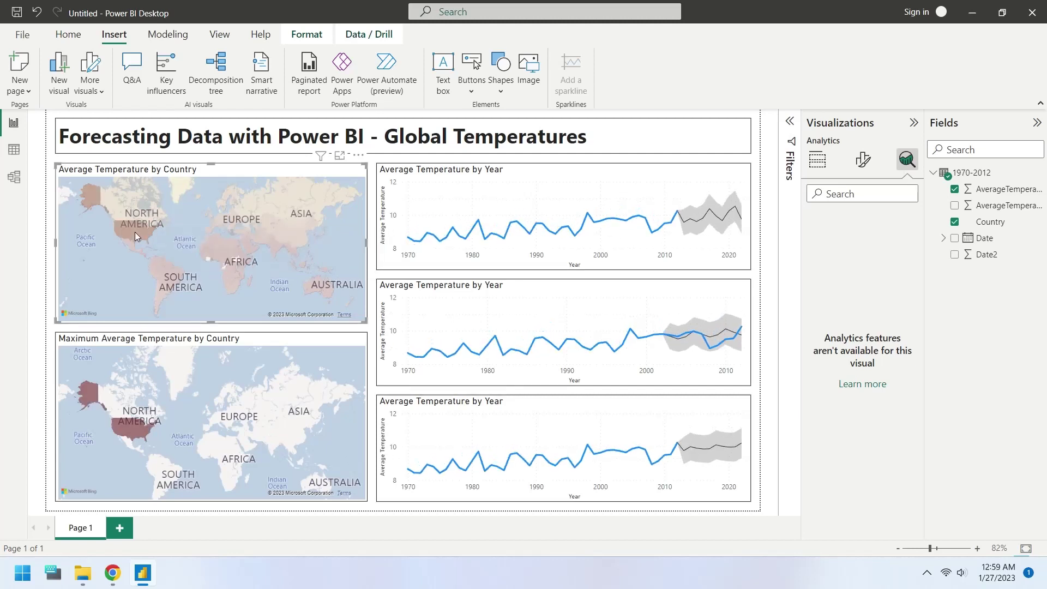
pyautogui.click(159, 267)
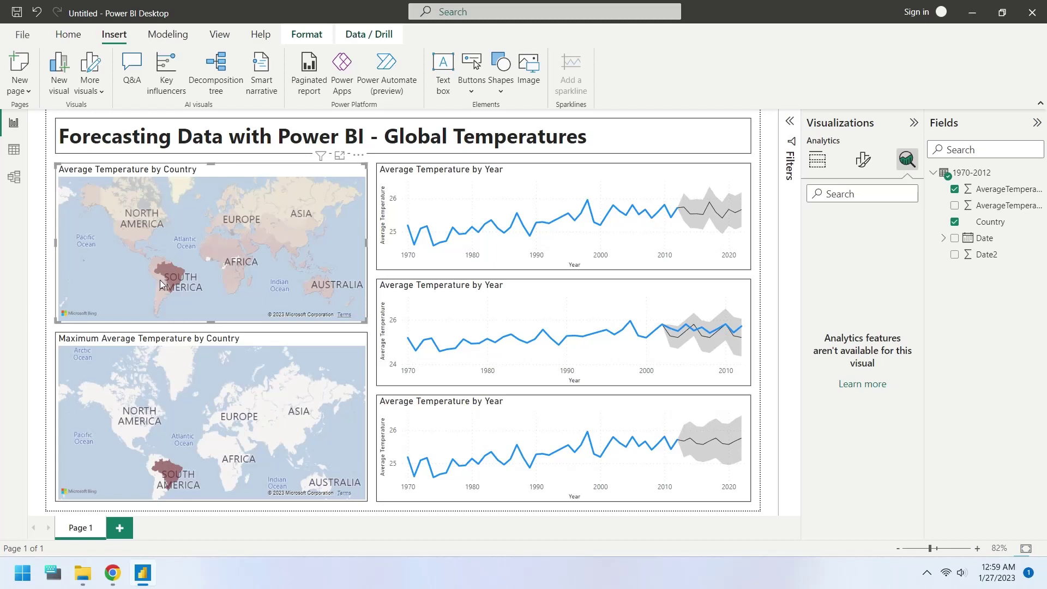
pyautogui.click(160, 279)
pyautogui.click(287, 238)
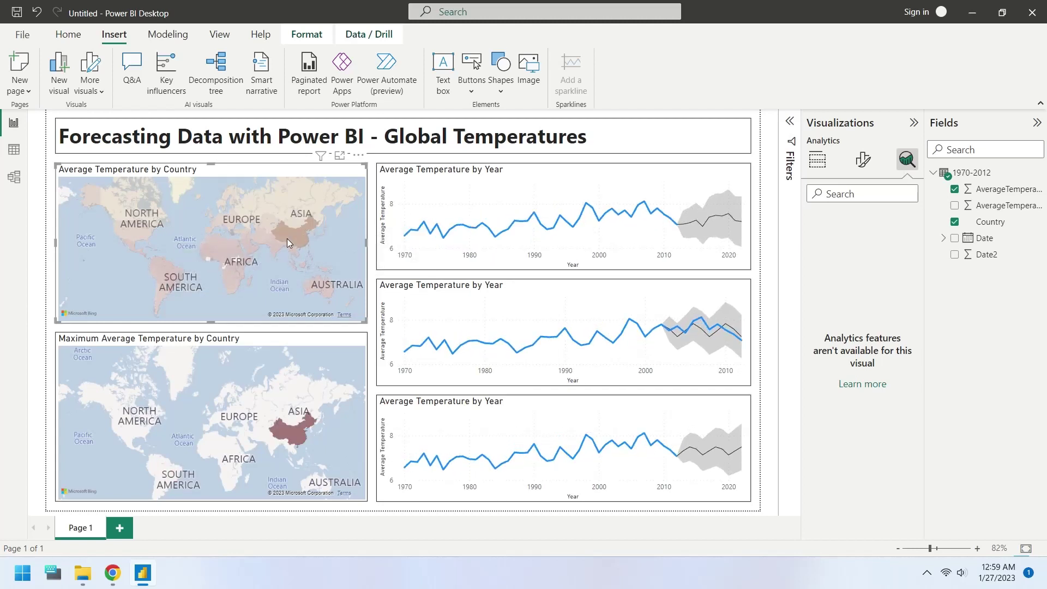
pyautogui.click(259, 232)
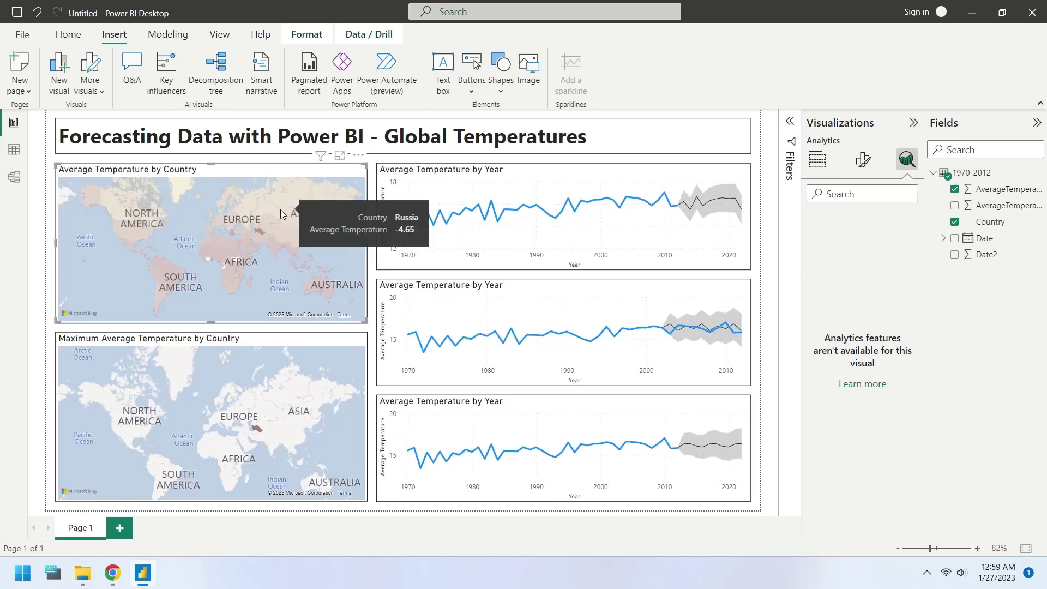
pyautogui.click(280, 210)
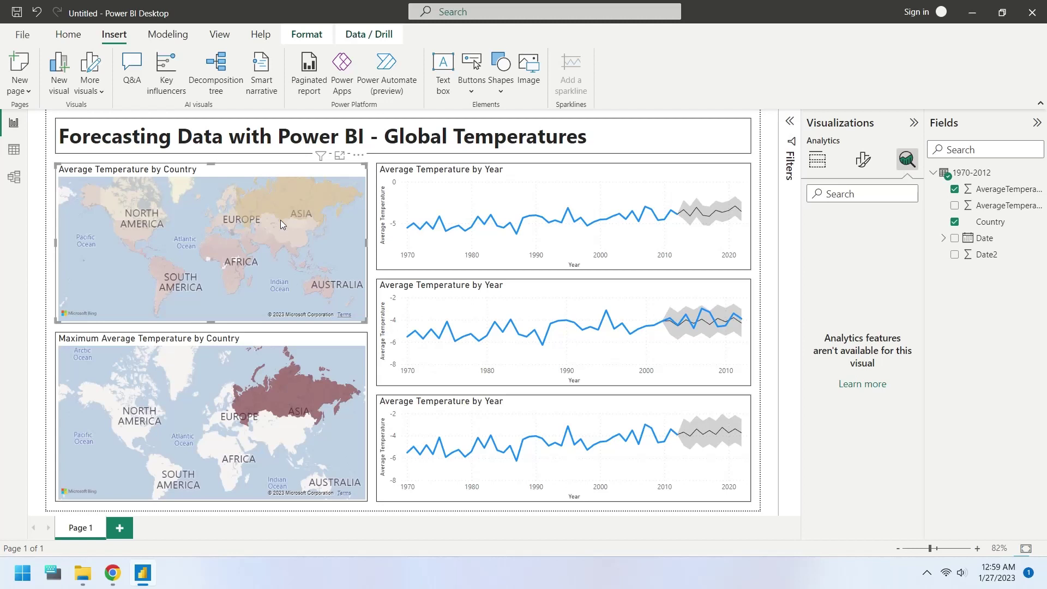
# - Filter through Sweden, Russia, Australia and Mexico, ending on the United States
pyautogui.moveTo(280, 224)
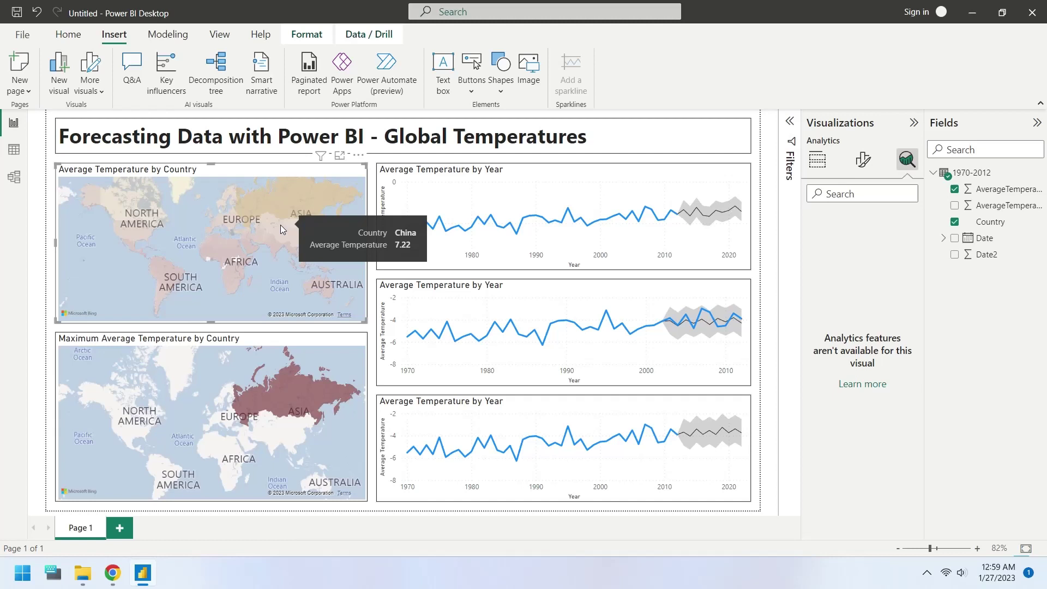
pyautogui.click(225, 198)
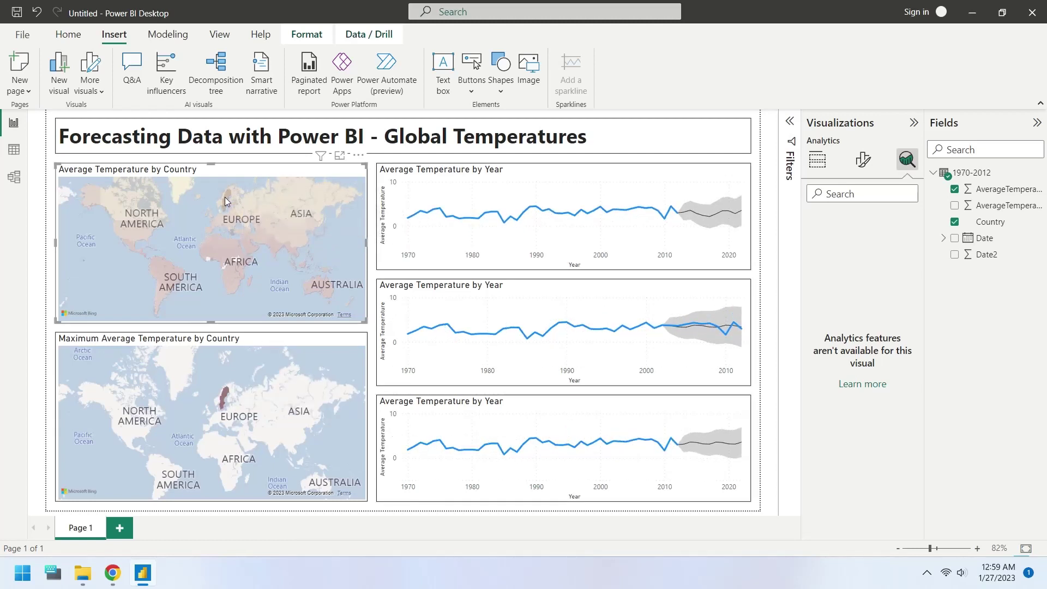
pyautogui.click(271, 195)
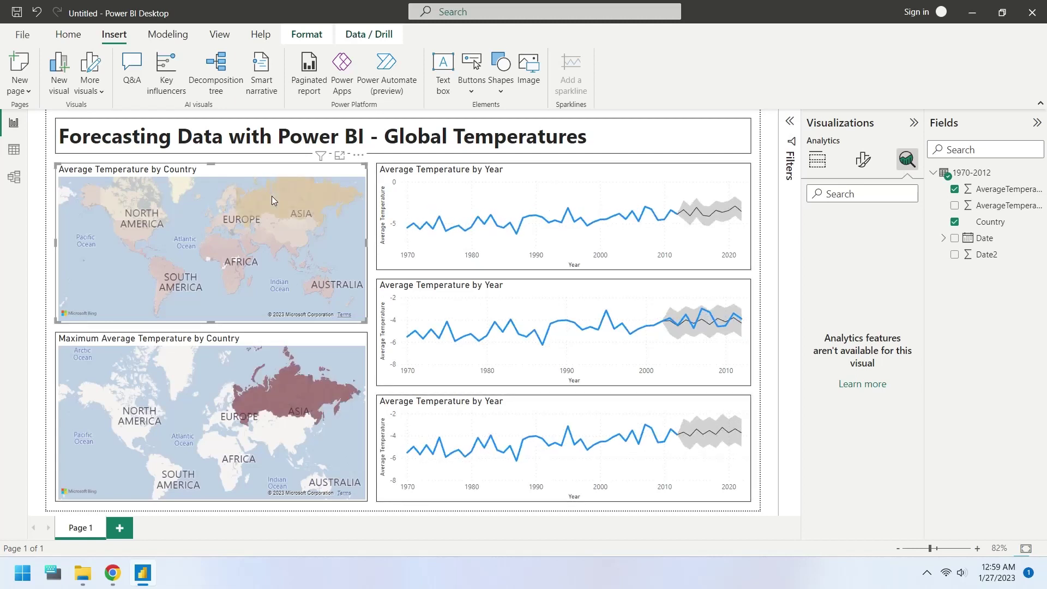
pyautogui.click(312, 287)
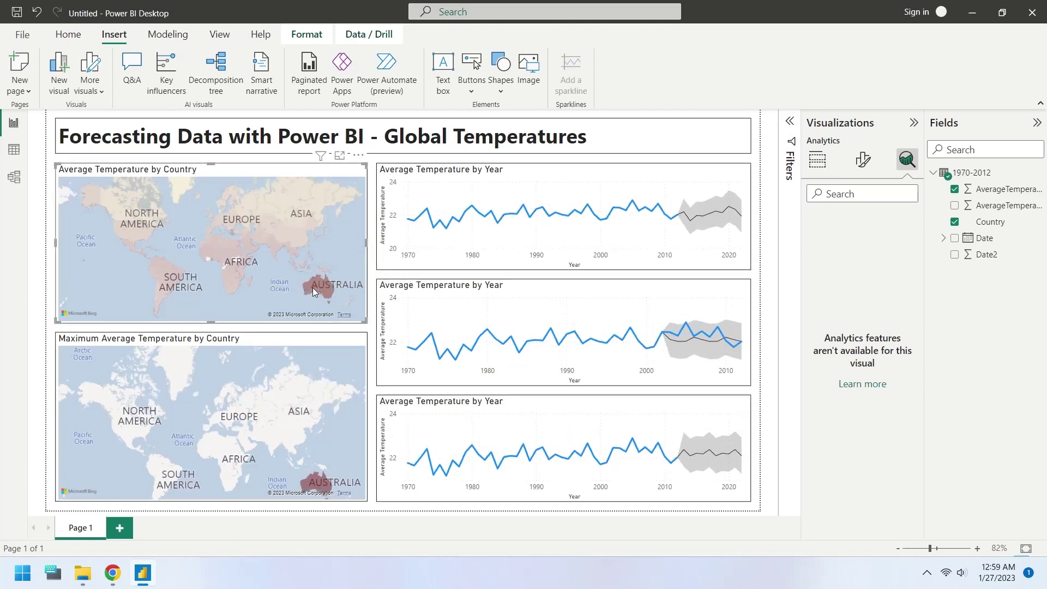
pyautogui.click(132, 247)
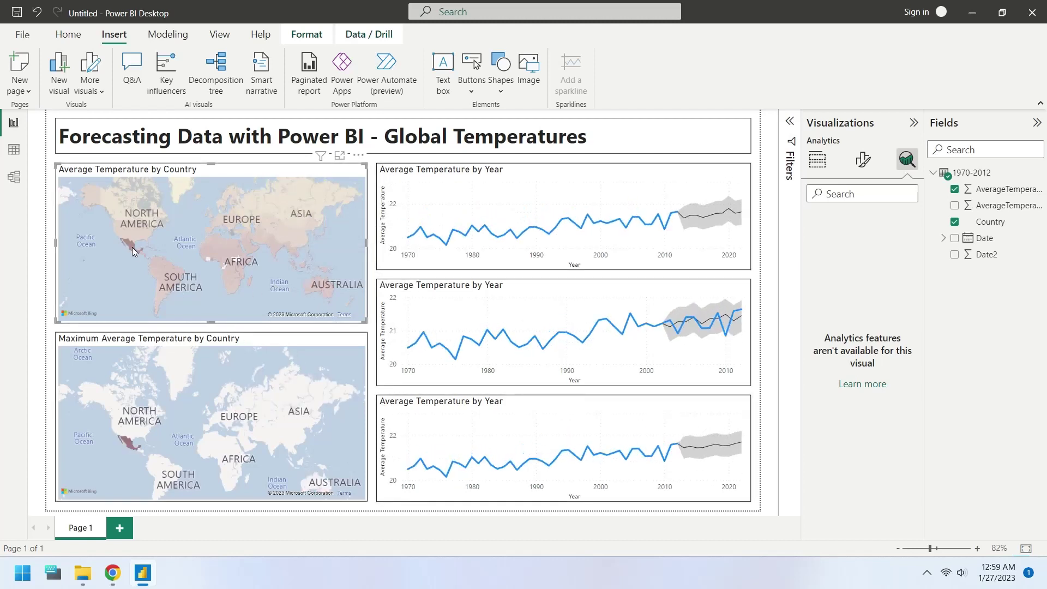
pyautogui.click(142, 234)
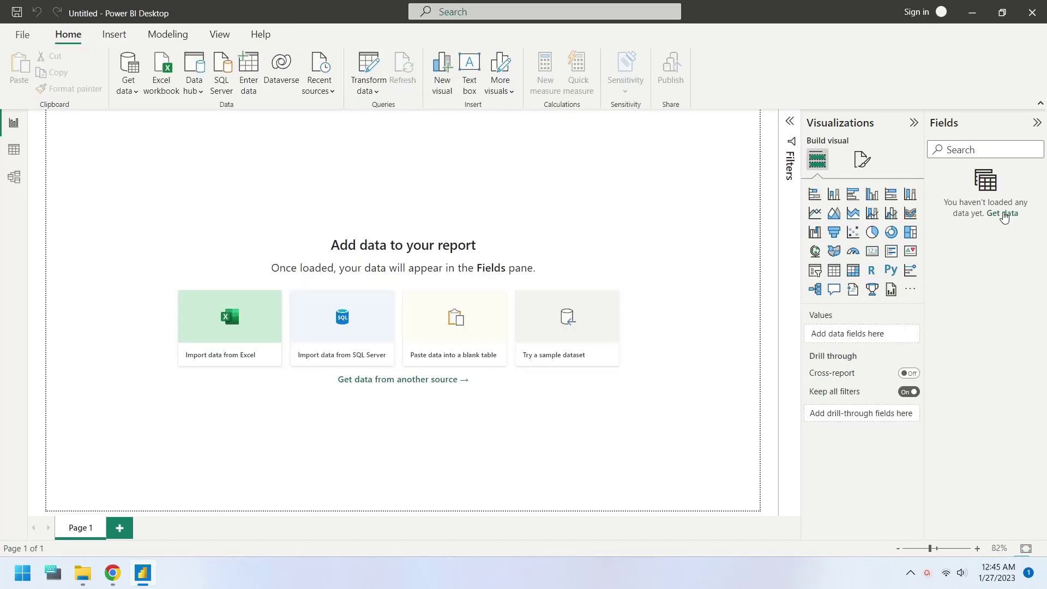
# - Import the 1970-2012 table from GlobalLandTemperaturesByCountry.xlsx and expand its field list
pyautogui.click(1003, 213)
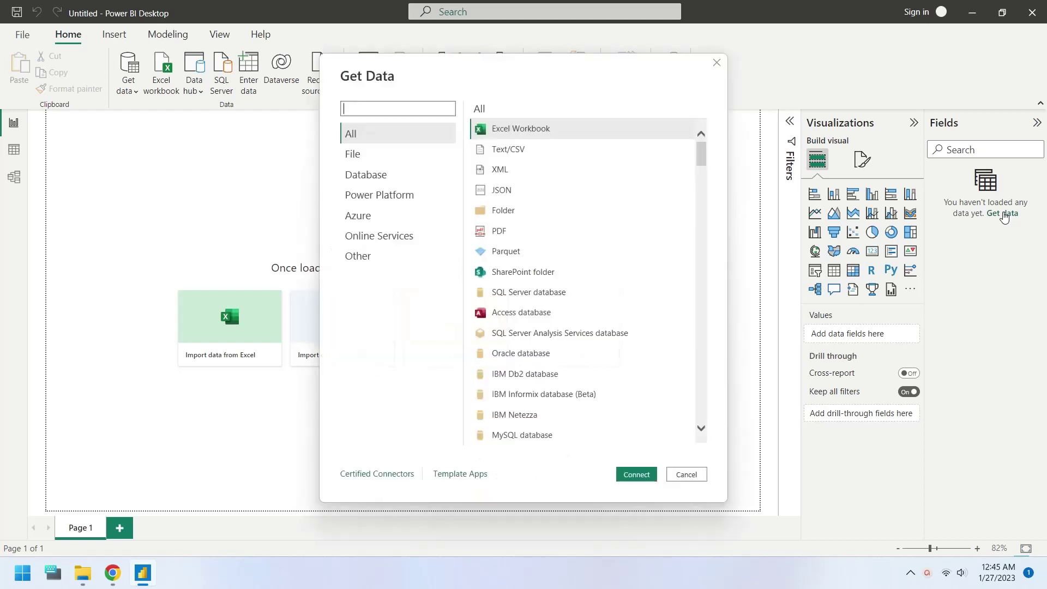
pyautogui.click(635, 475)
pyautogui.doubleClick(245, 175)
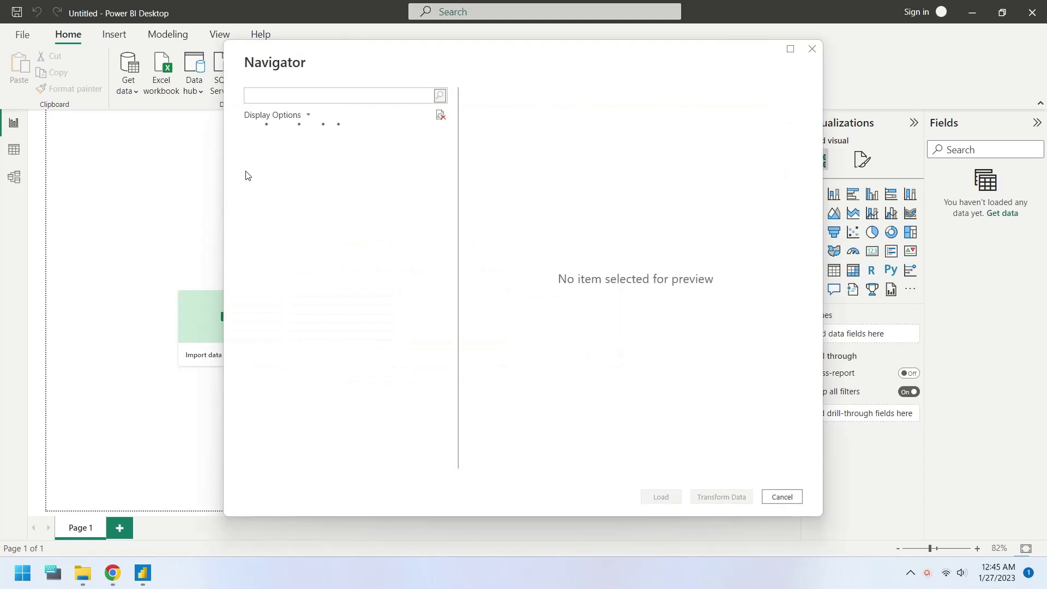
pyautogui.click(265, 169)
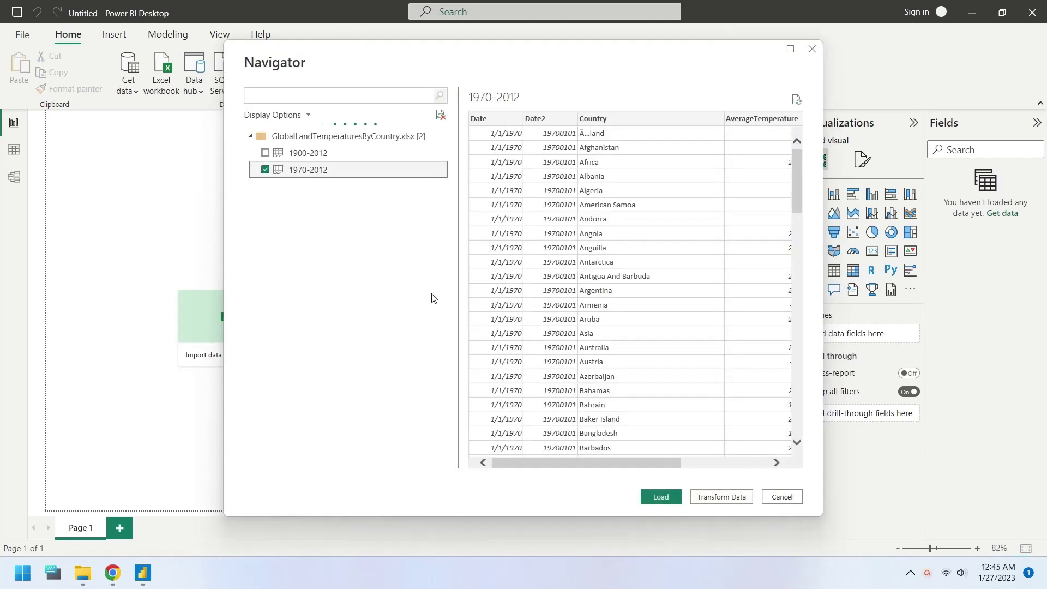
pyautogui.click(660, 499)
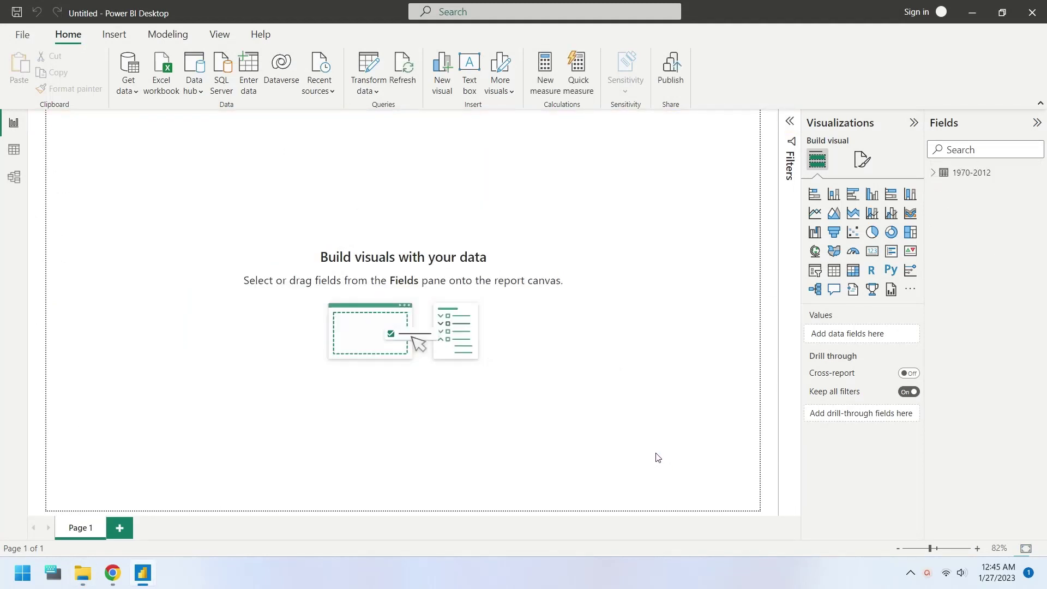
pyautogui.click(932, 173)
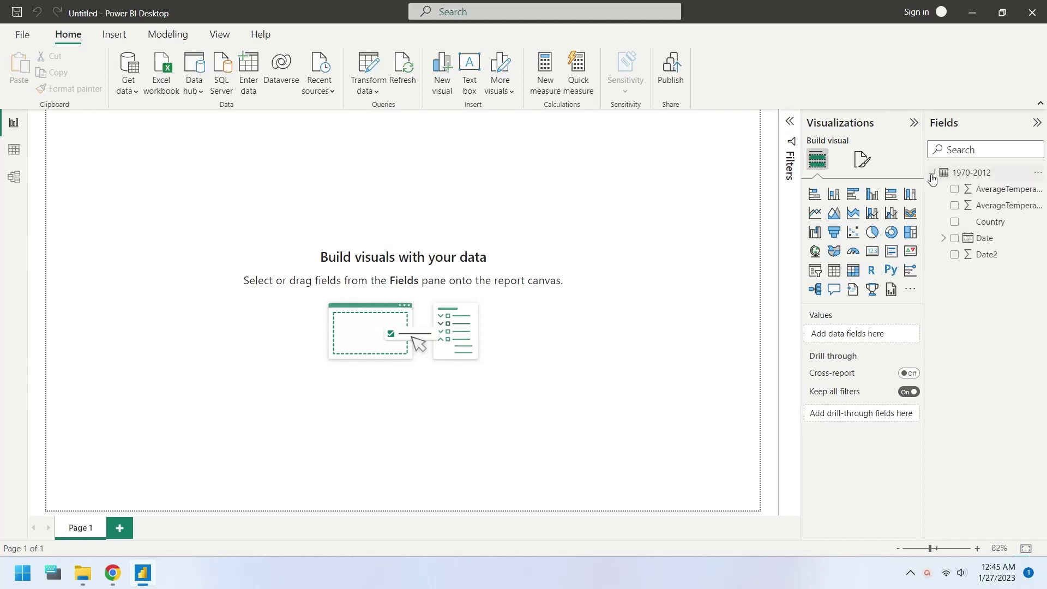
# - Add a wide text box reading 'Forecasting Data with Power BI - Global Temperatures'
pyautogui.click(114, 38)
pyautogui.click(442, 71)
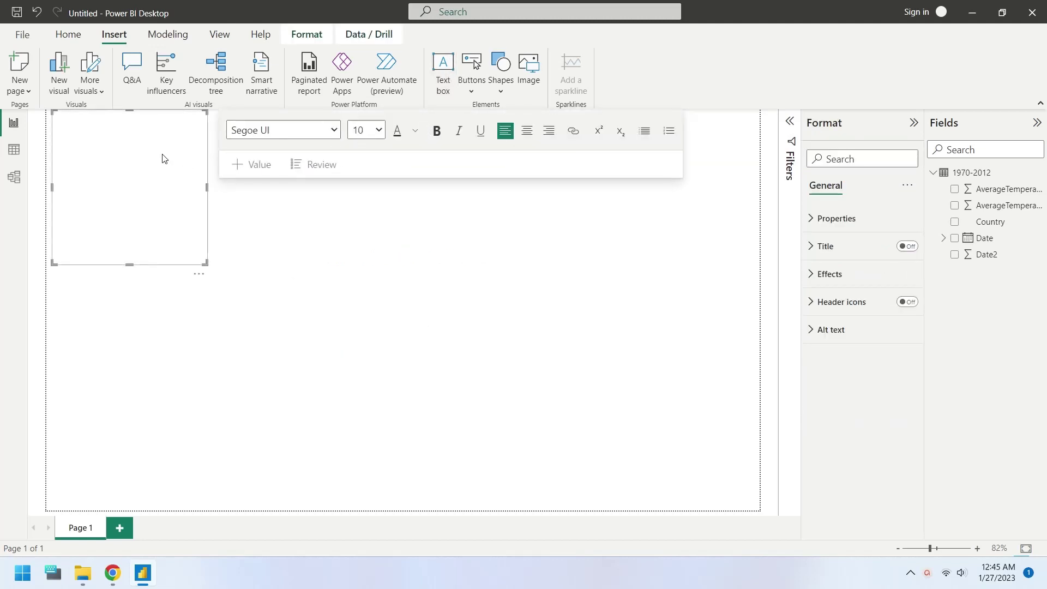
pyautogui.write('Forecasting Data with Power BI - Global Temperatures')
pyautogui.click(207, 159)
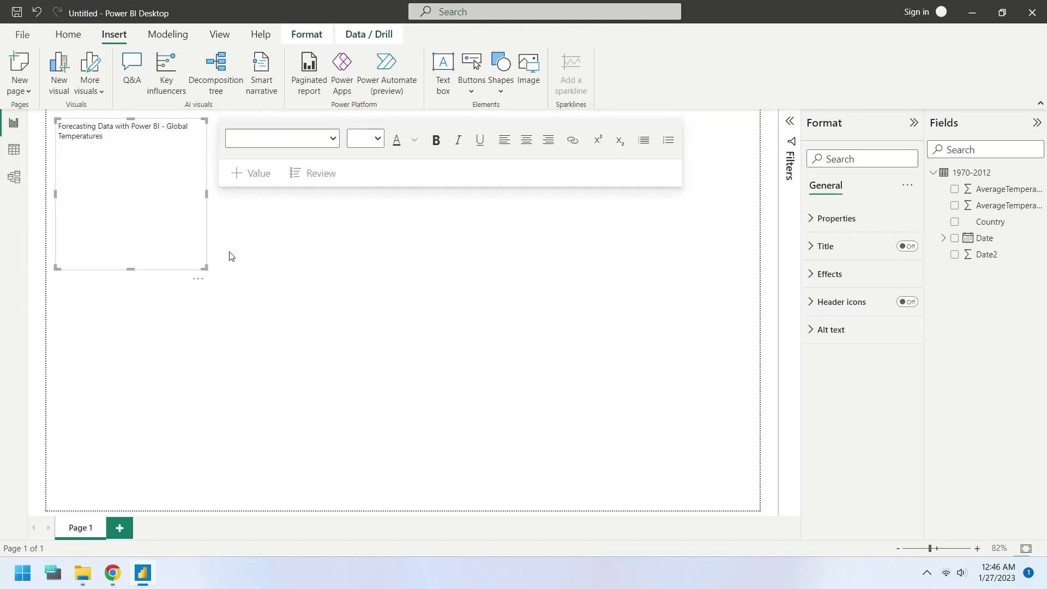
pyautogui.moveTo(205, 268); pyautogui.dragTo(752, 152)
# - Make the title text bold at font size 28
pyautogui.click(379, 130)
pyautogui.hotkey('ctrl', 'a')
pyautogui.hotkey('ctrl', 'b')
pyautogui.click(202, 192)
pyautogui.click(201, 360)
pyautogui.click(213, 357)
# - Turn on a visual border for the title box
pyautogui.click(654, 148)
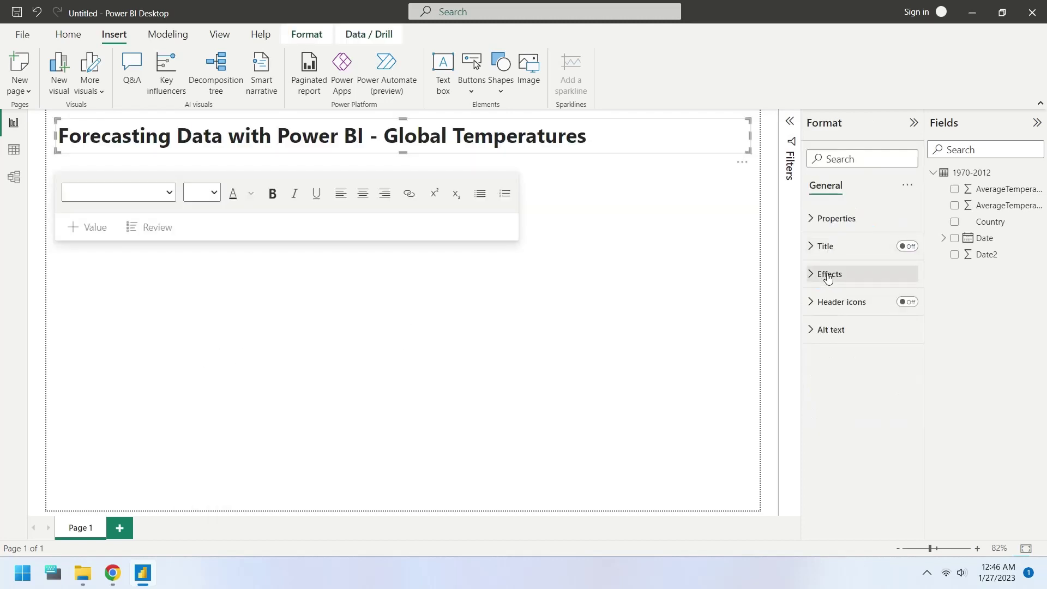
pyautogui.click(828, 274)
pyautogui.click(894, 413)
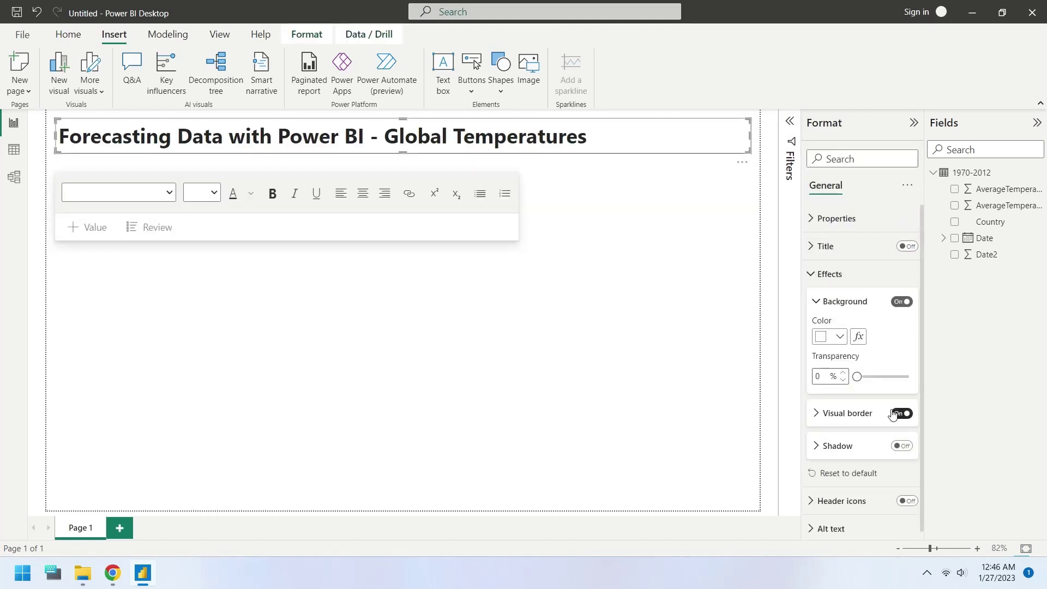
pyautogui.click(601, 230)
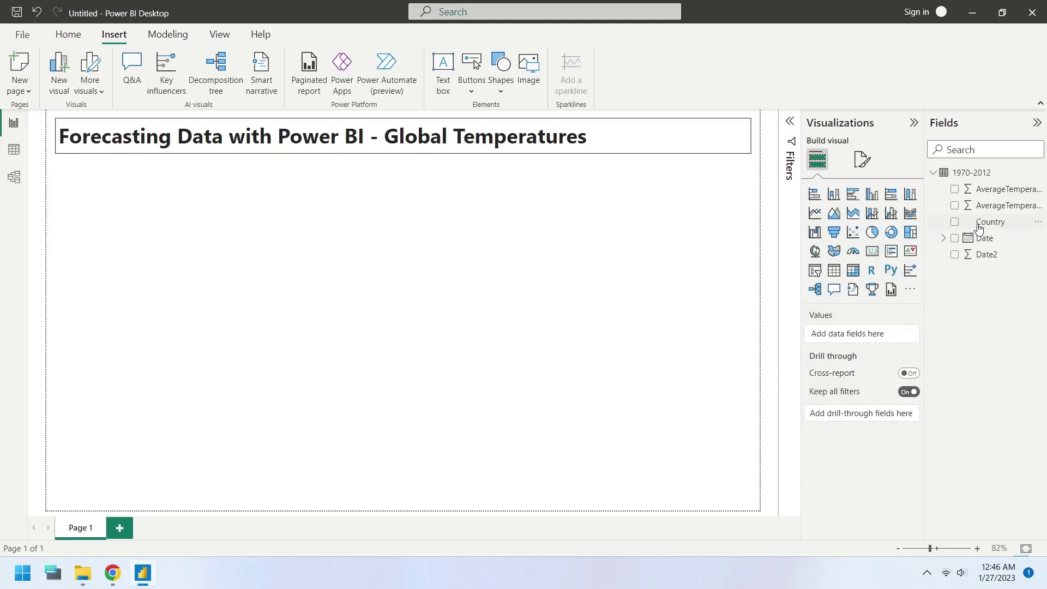
# - Create a filled map of Country, shrink it, and place it under the title
pyautogui.moveTo(979, 228); pyautogui.dragTo(230, 233)
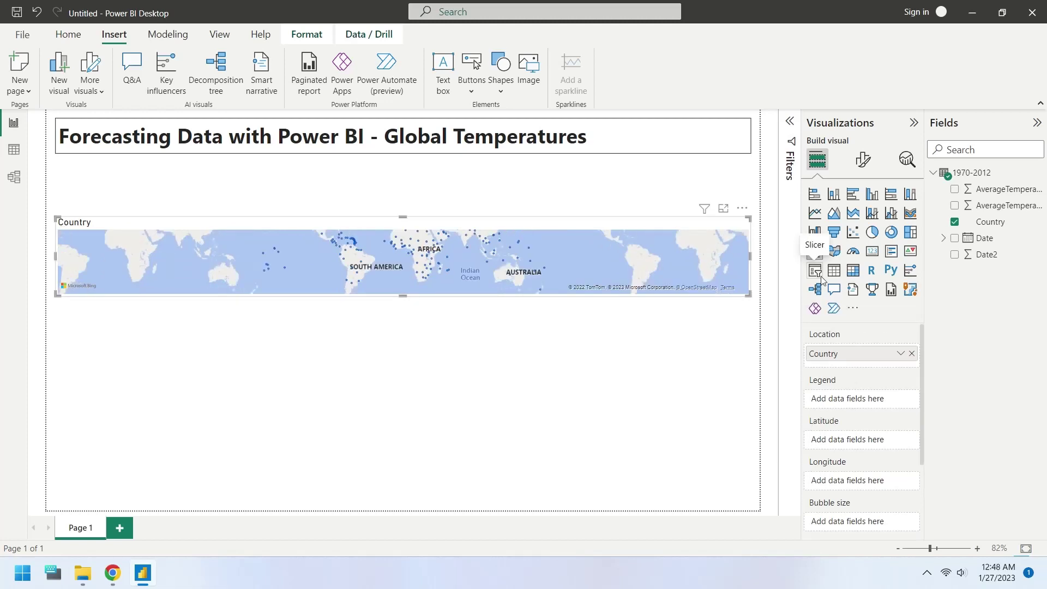
pyautogui.click(836, 252)
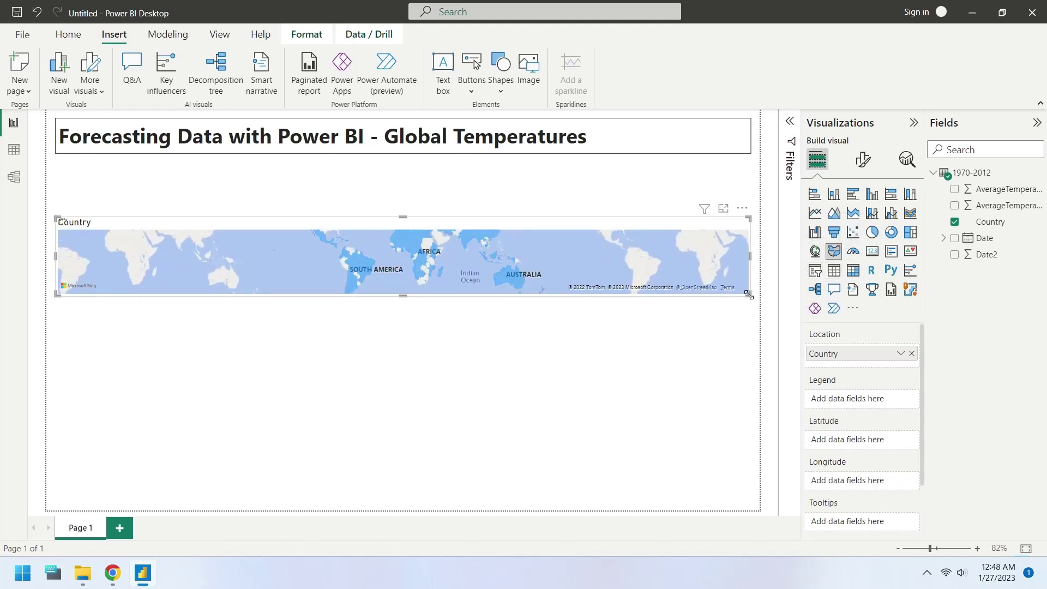
pyautogui.moveTo(749, 295); pyautogui.dragTo(291, 326)
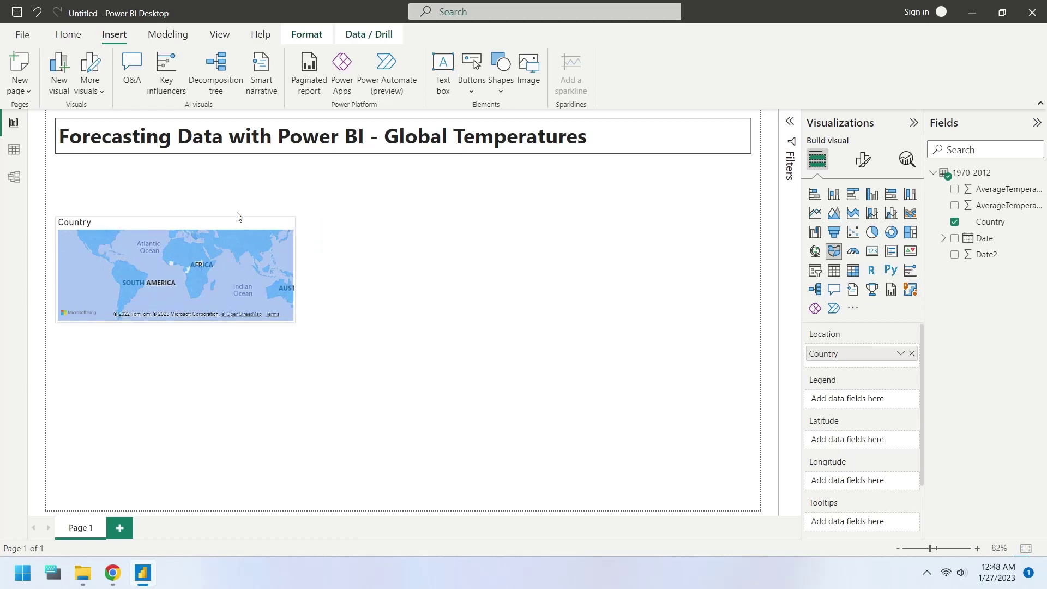
pyautogui.moveTo(236, 215); pyautogui.dragTo(233, 155)
# - Give the map's fill colours a gradient from light yellow minimum to dark red maximum
pyautogui.click(235, 172)
pyautogui.click(863, 160)
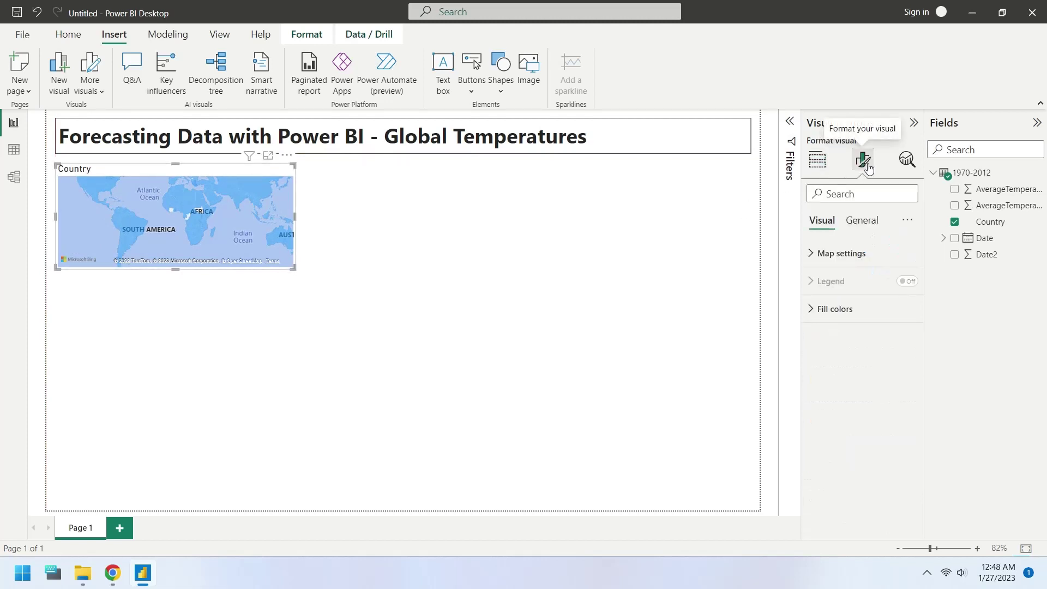
pyautogui.click(841, 252)
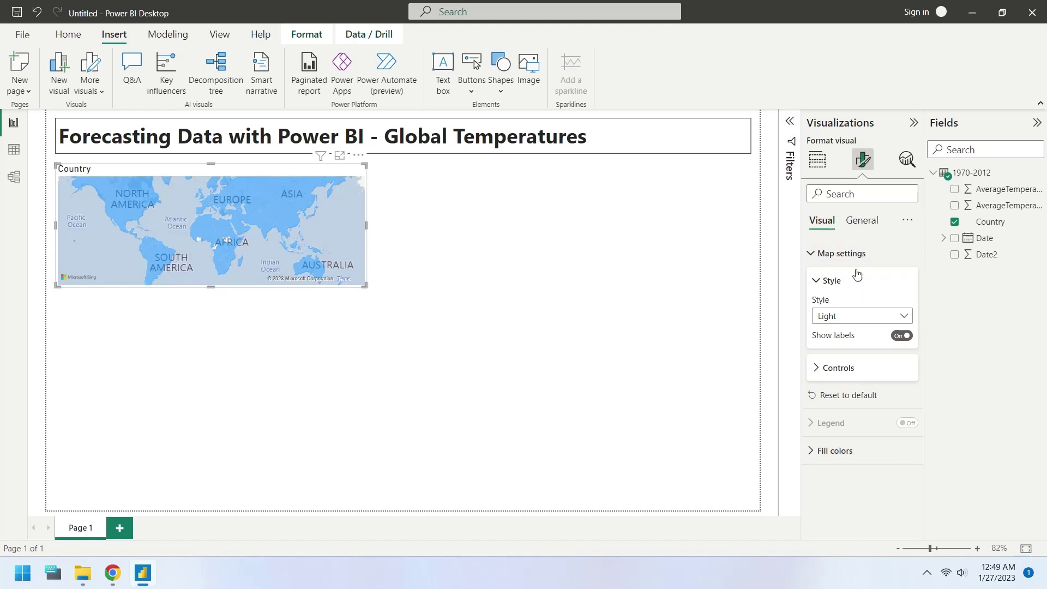
pyautogui.click(812, 451)
pyautogui.scroll(-1, 890, 478)
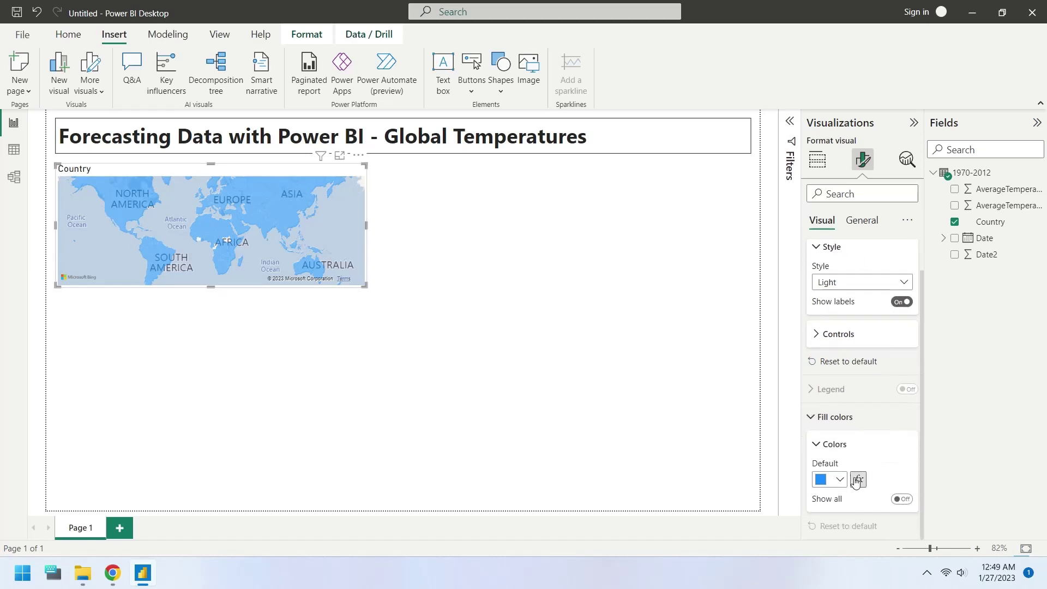
pyautogui.click(858, 478)
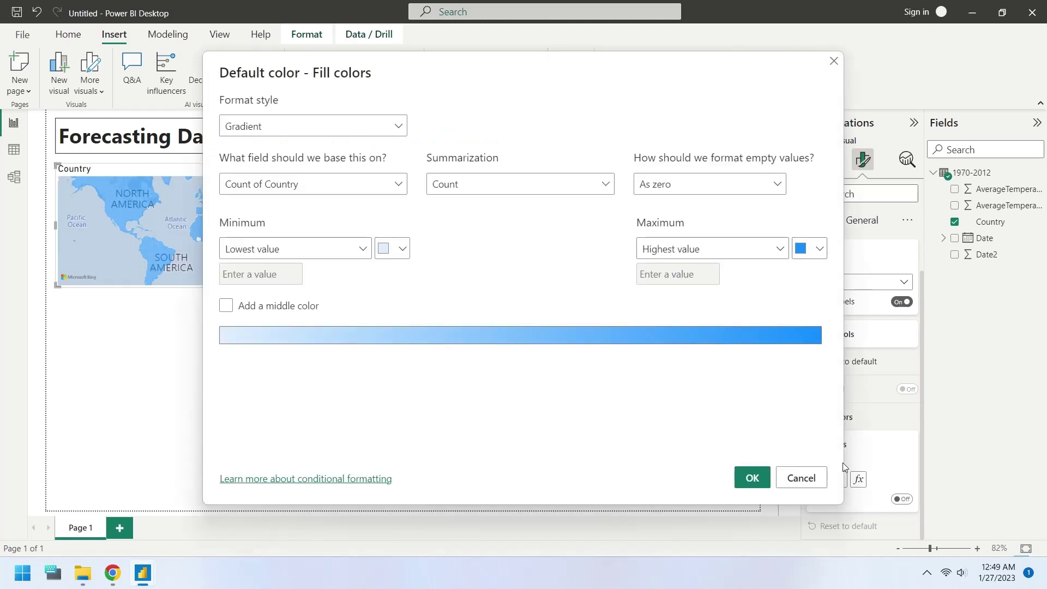
pyautogui.click(392, 255)
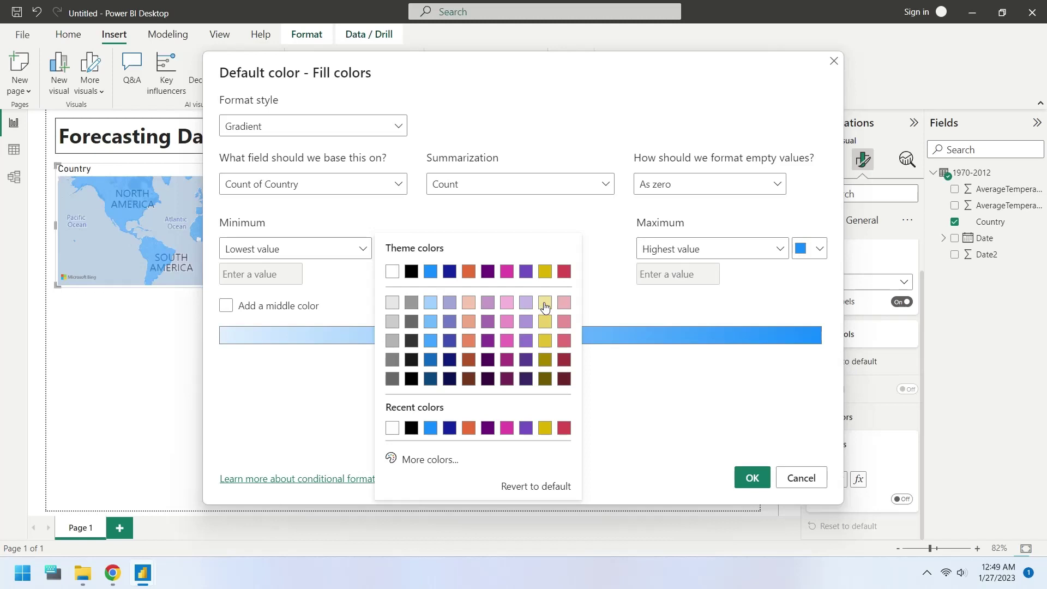
pyautogui.click(545, 303)
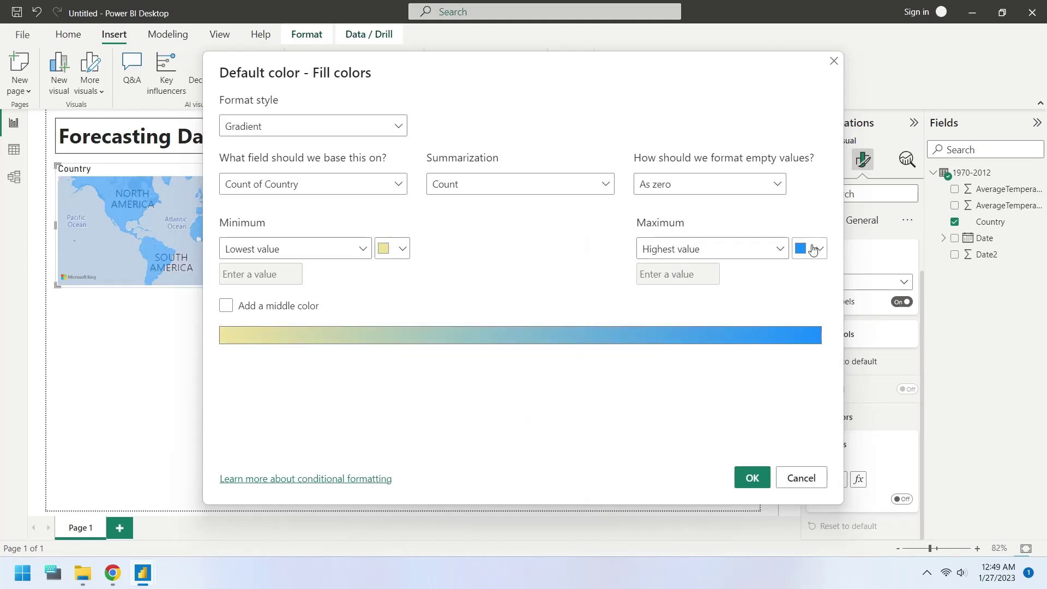
pyautogui.click(812, 250)
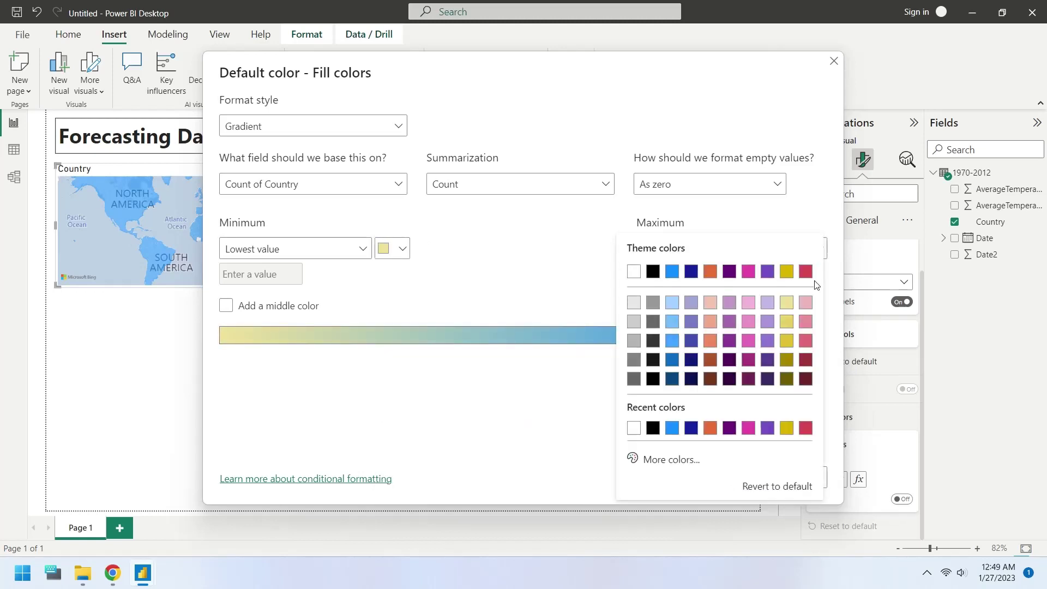
pyautogui.click(805, 379)
# - Base the gradient on the Average of AverageTemperature and apply it
pyautogui.click(380, 186)
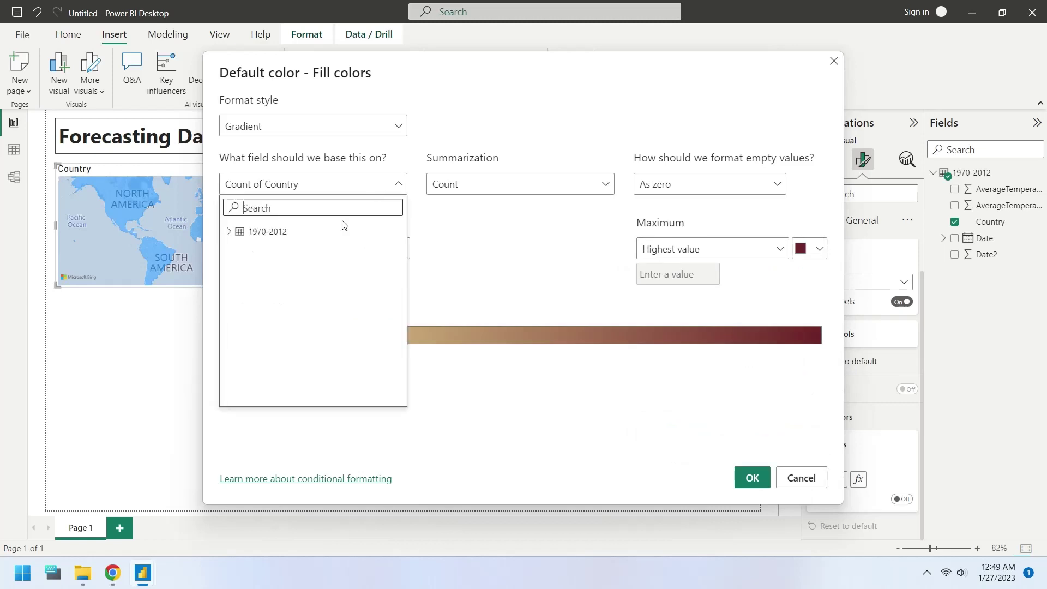
pyautogui.click(228, 231)
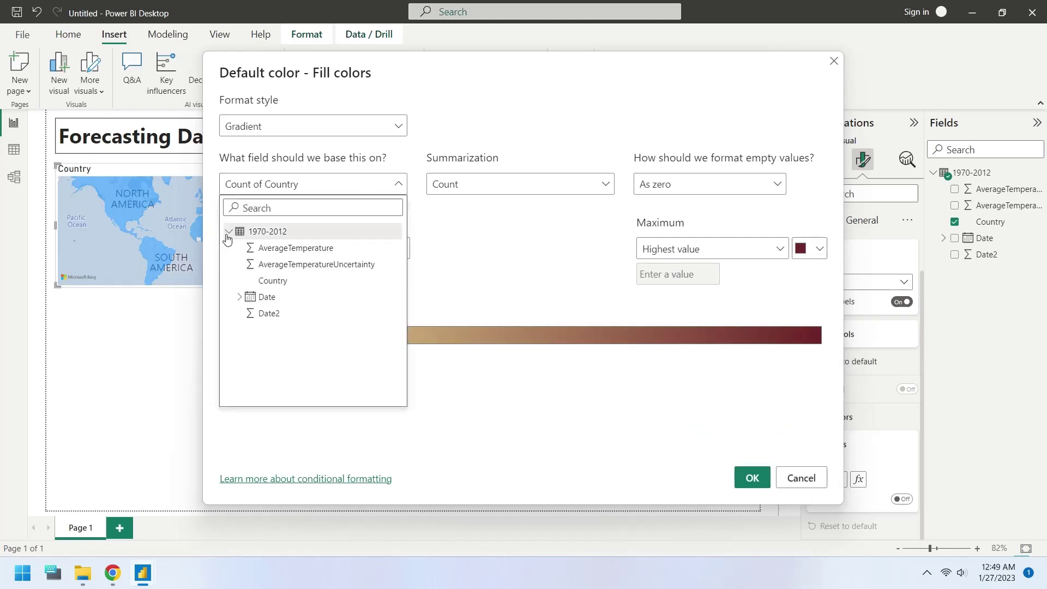
pyautogui.click(269, 247)
pyautogui.click(515, 175)
pyautogui.click(474, 227)
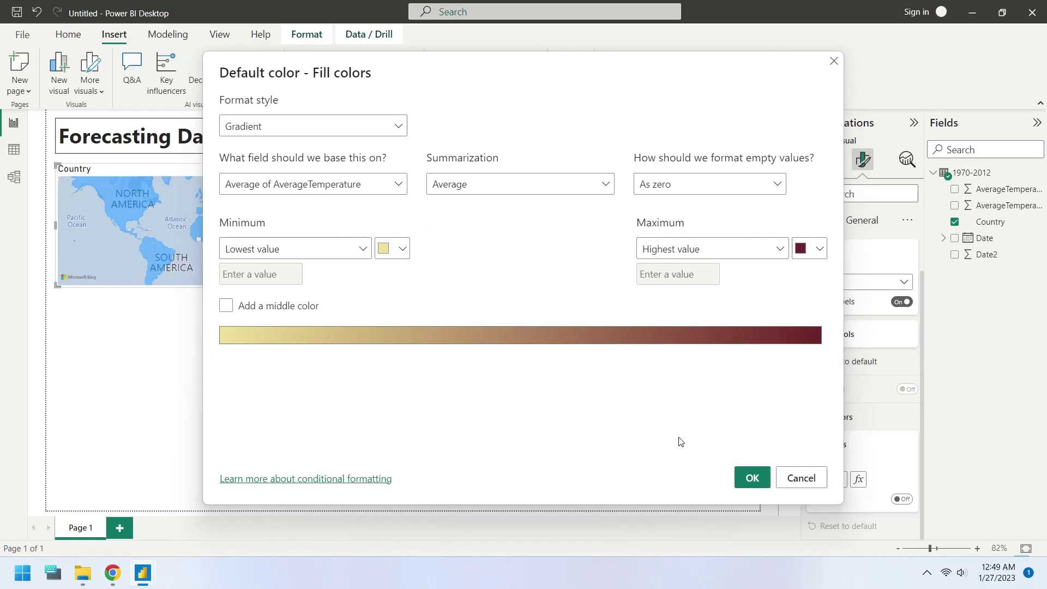
pyautogui.click(752, 479)
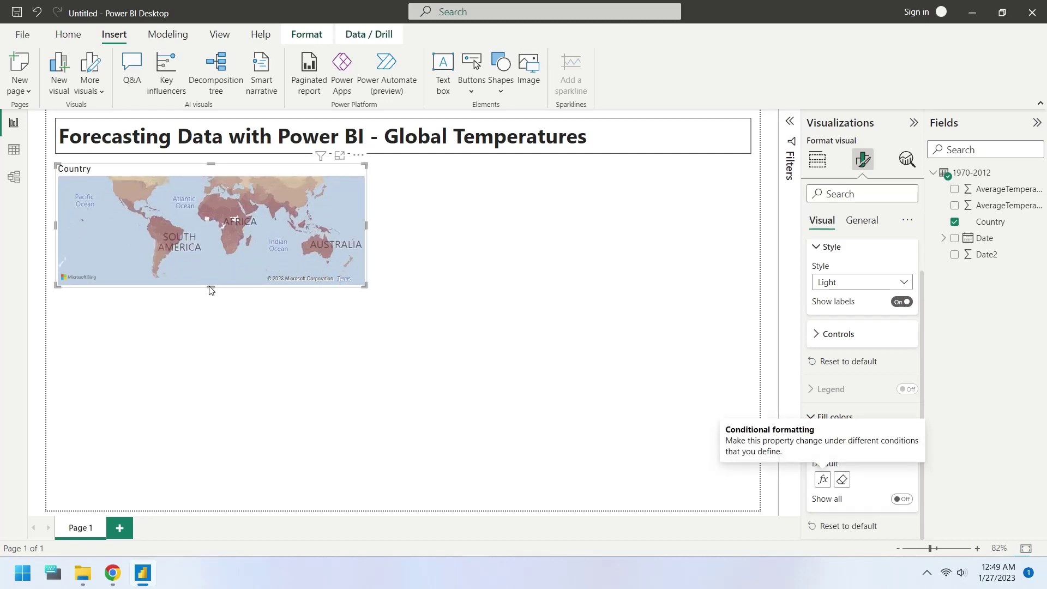
# - Make the map taller, copy it below the original, and add a border to the top map
pyautogui.moveTo(207, 290)
pyautogui.mouseDown()
pyautogui.moveTo(211, 335)
pyautogui.moveTo(212, 302)
pyautogui.mouseUp()
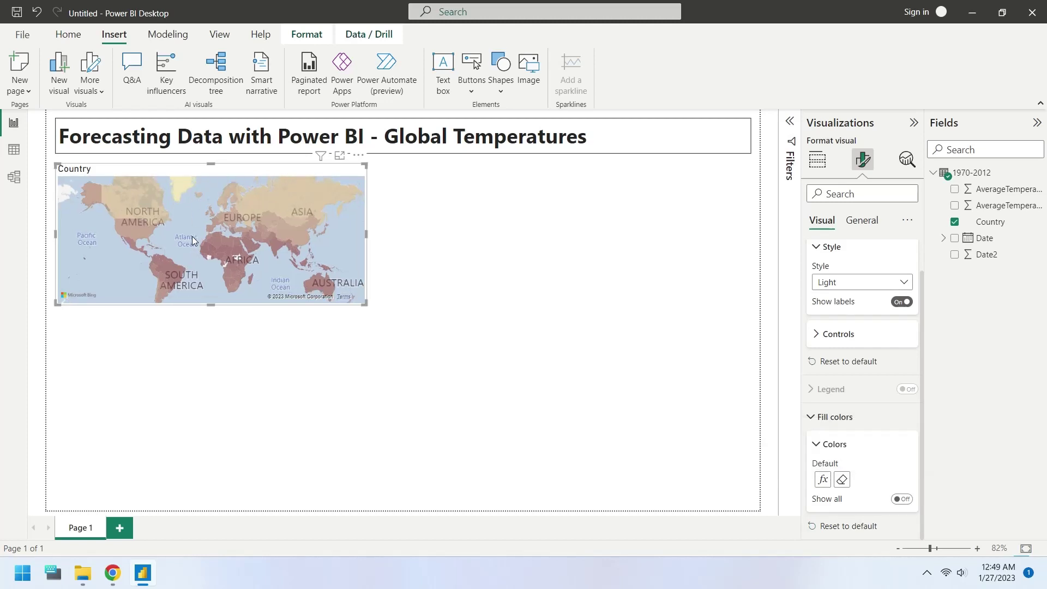
pyautogui.moveTo(193, 191); pyautogui.dragTo(191, 358)
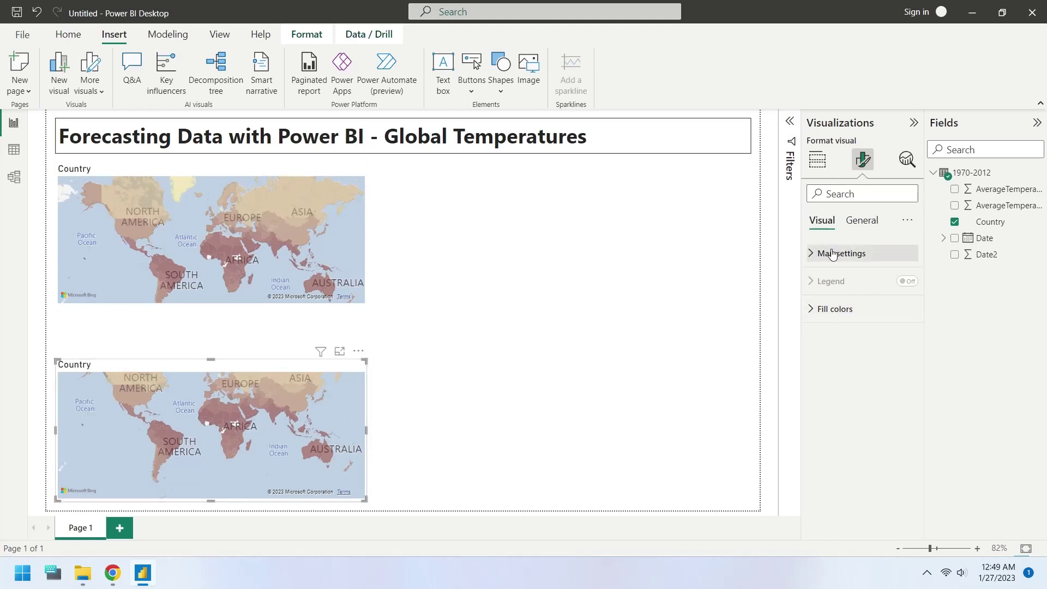
pyautogui.click(861, 220)
pyautogui.click(838, 312)
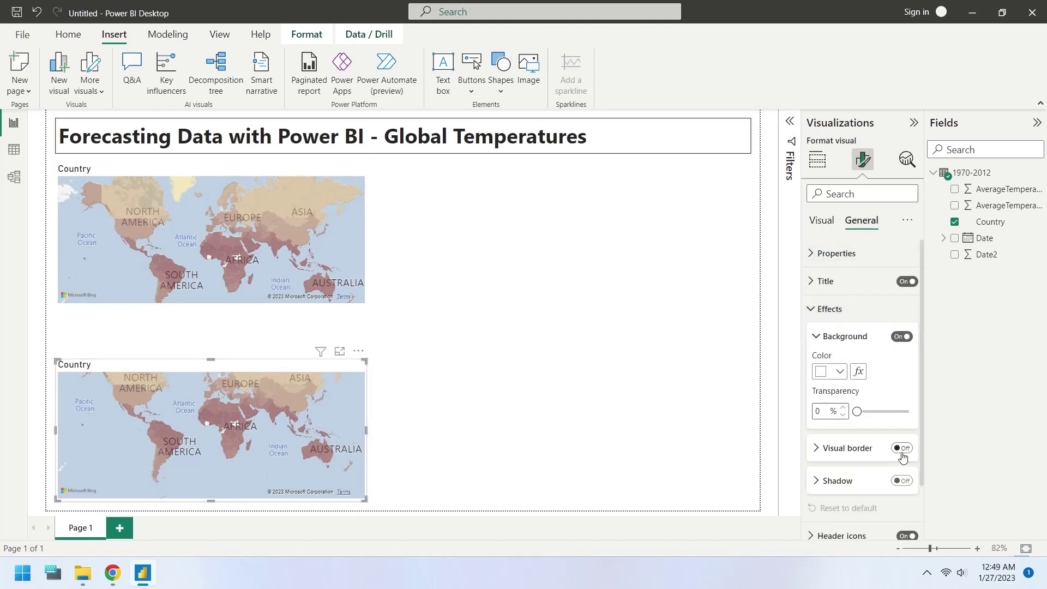
pyautogui.click(265, 179)
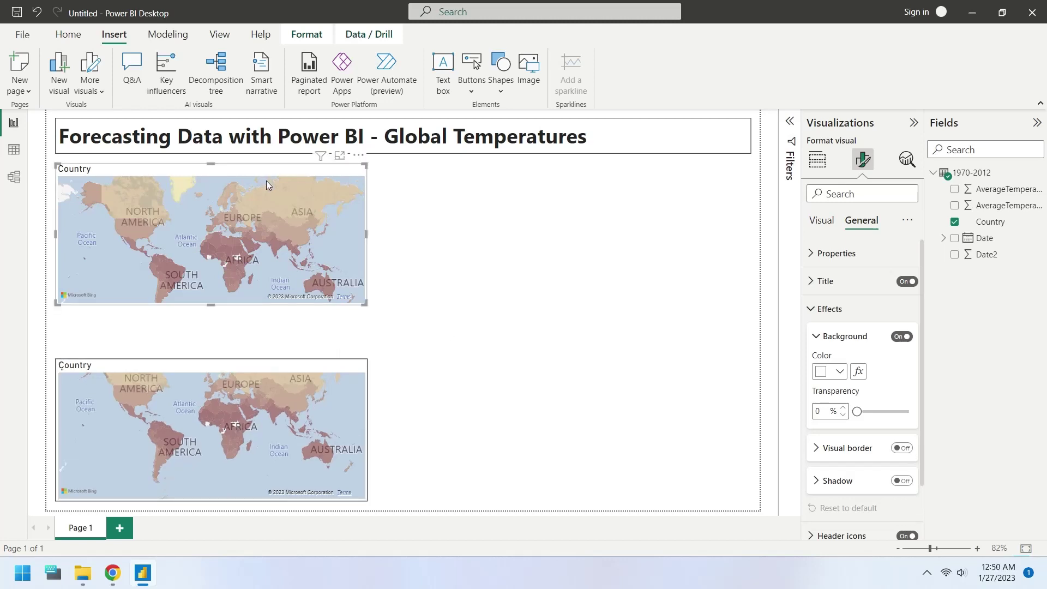
pyautogui.click(901, 448)
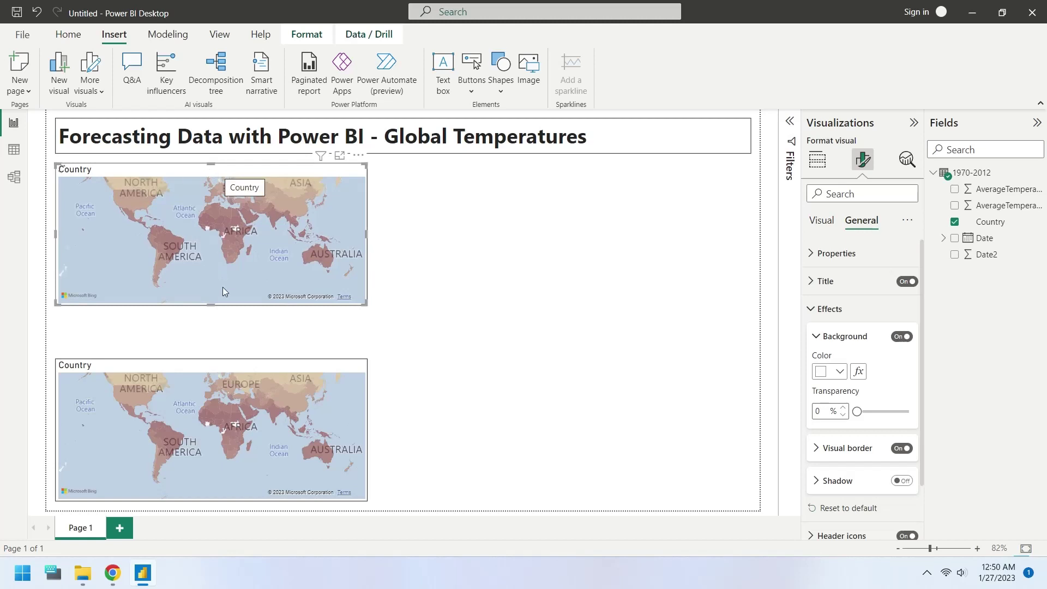
# - Enlarge the top and bottom maps by dragging their edges
pyautogui.moveTo(211, 305); pyautogui.dragTo(211, 332)
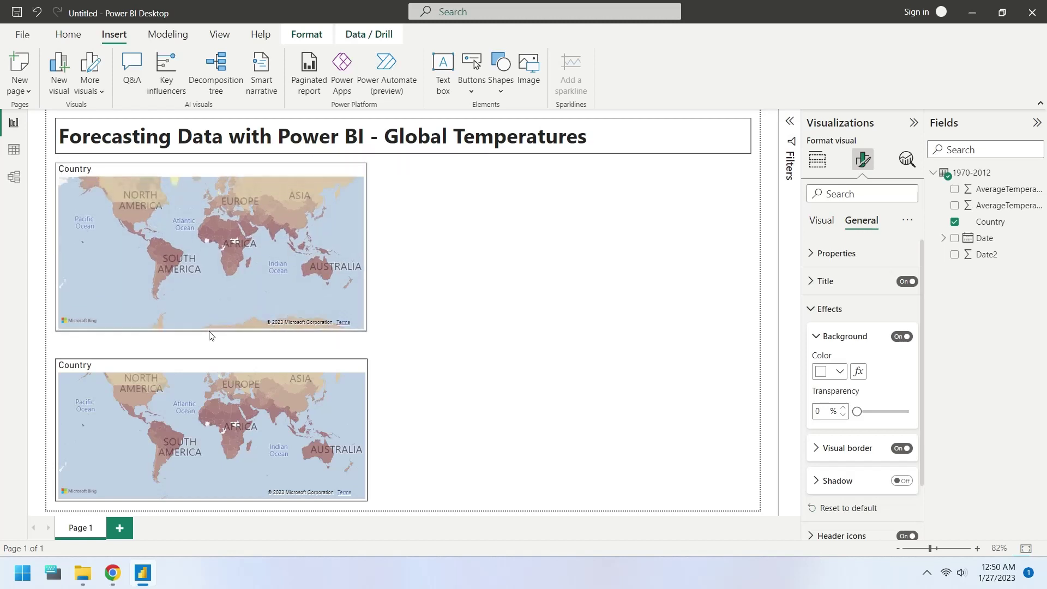
pyautogui.moveTo(210, 335)
pyautogui.mouseDown()
pyautogui.moveTo(208, 371)
pyautogui.moveTo(220, 317)
pyautogui.mouseUp()
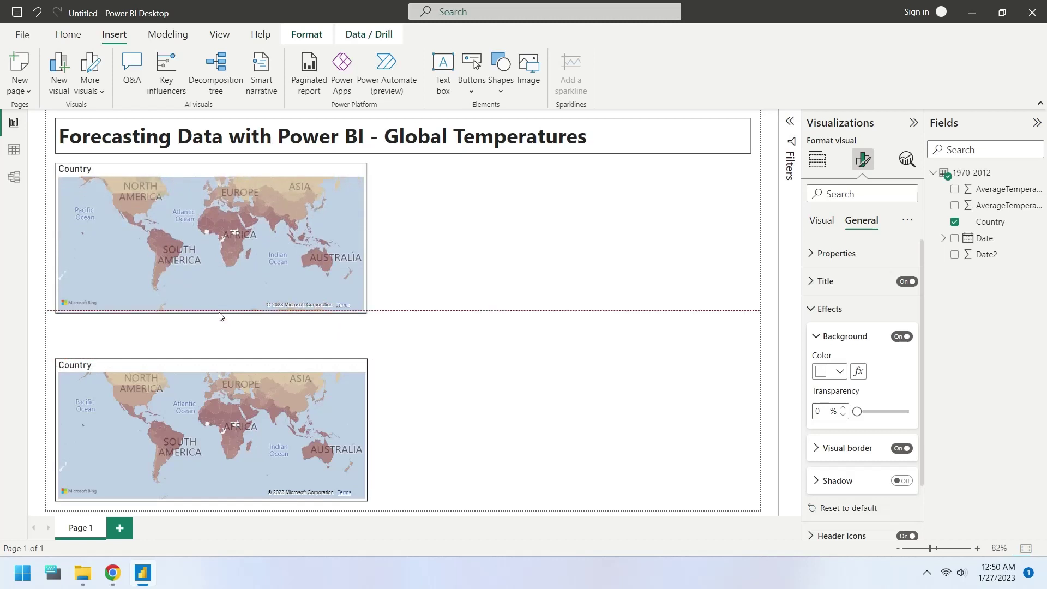
pyautogui.click(212, 360)
pyautogui.moveTo(213, 334); pyautogui.dragTo(213, 328)
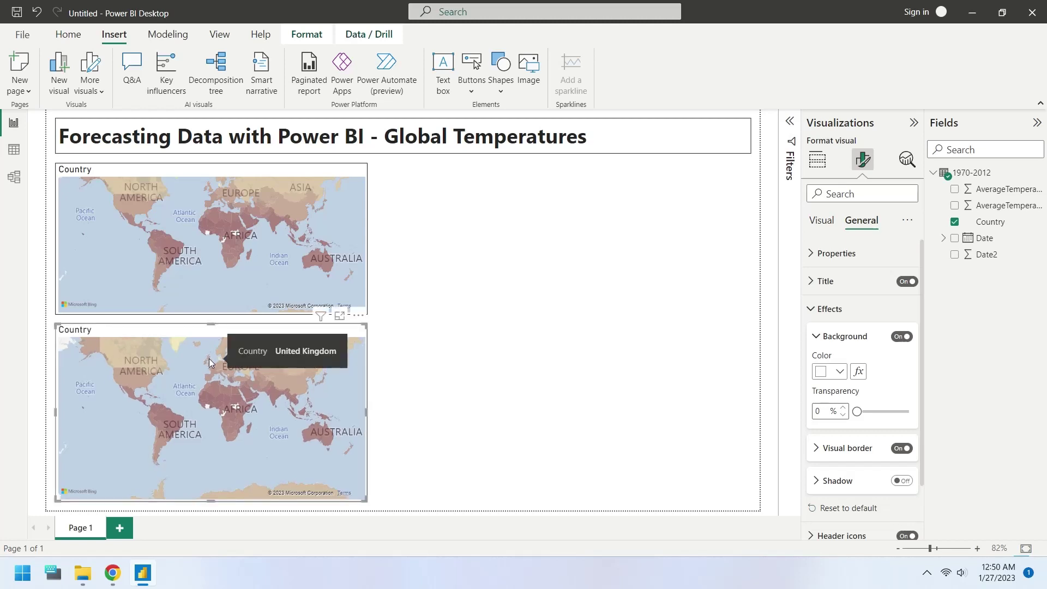
pyautogui.moveTo(209, 370); pyautogui.dragTo(209, 407)
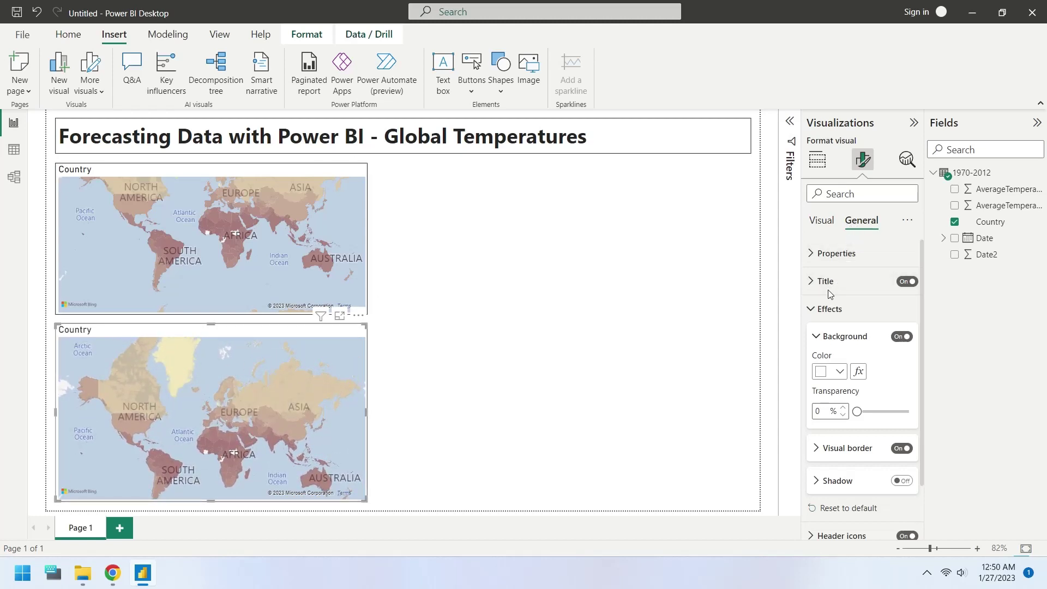
# - Turn off Auto zoom in the bottom map's Map settings controls
pyautogui.click(816, 307)
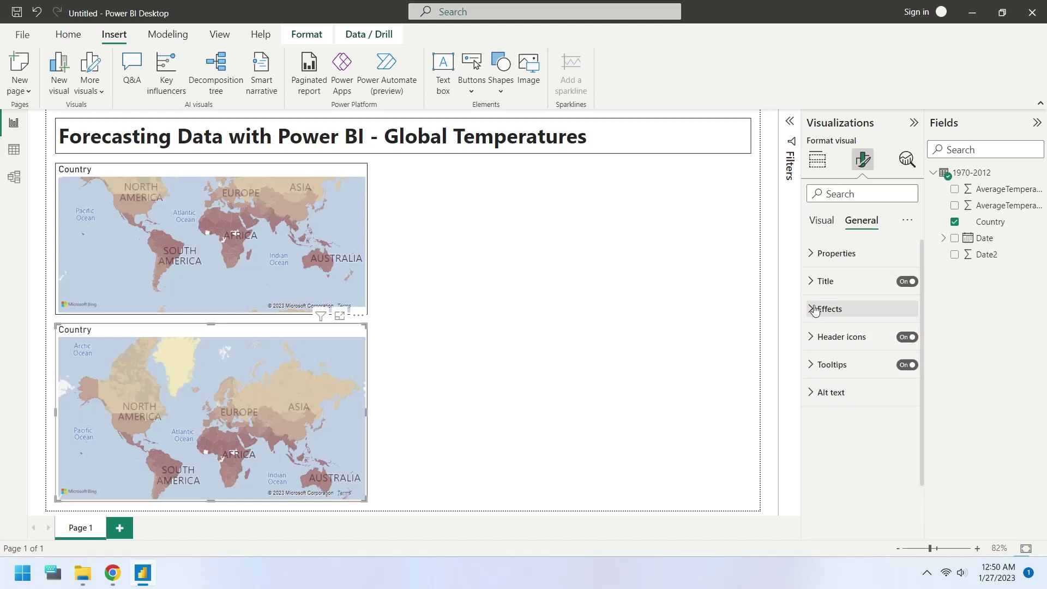
pyautogui.click(829, 255)
pyautogui.click(829, 255)
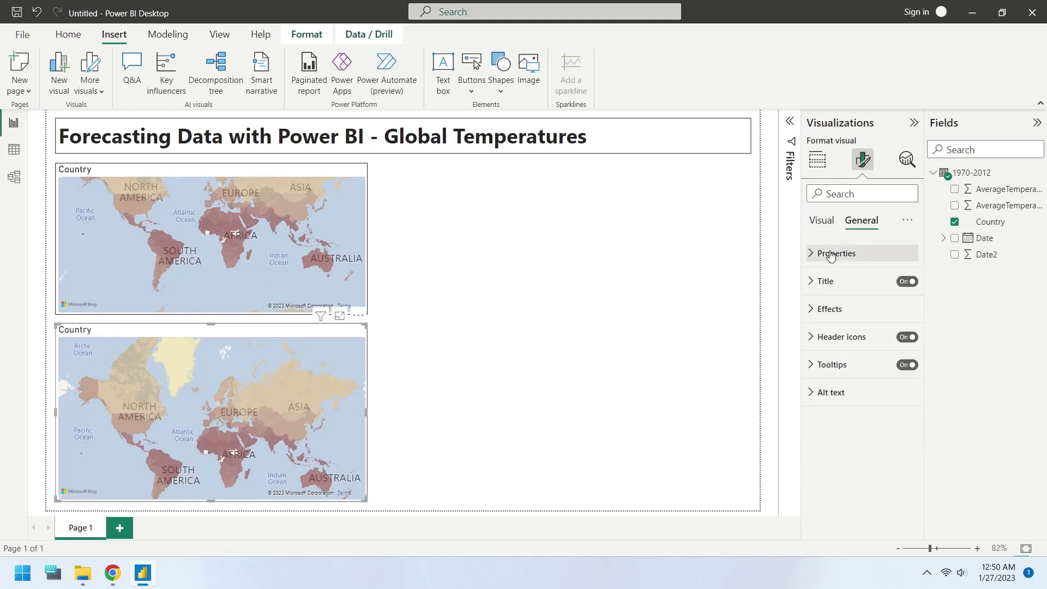
pyautogui.click(830, 228)
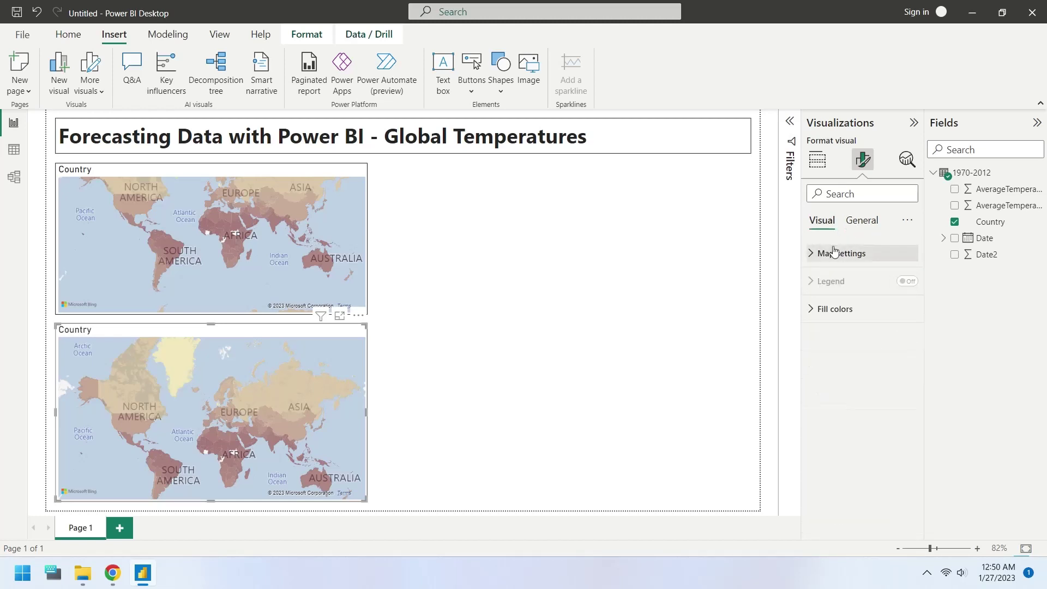
pyautogui.click(833, 254)
pyautogui.click(837, 368)
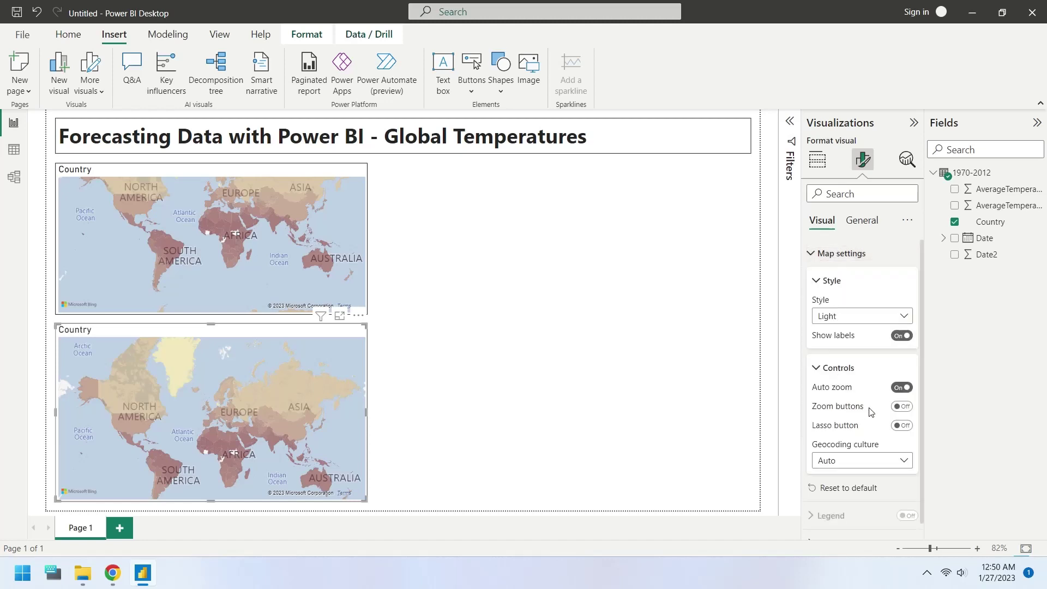
pyautogui.click(901, 387)
# - Turn off Auto zoom for the top map too
pyautogui.click(326, 172)
pyautogui.click(897, 388)
pyautogui.click(897, 389)
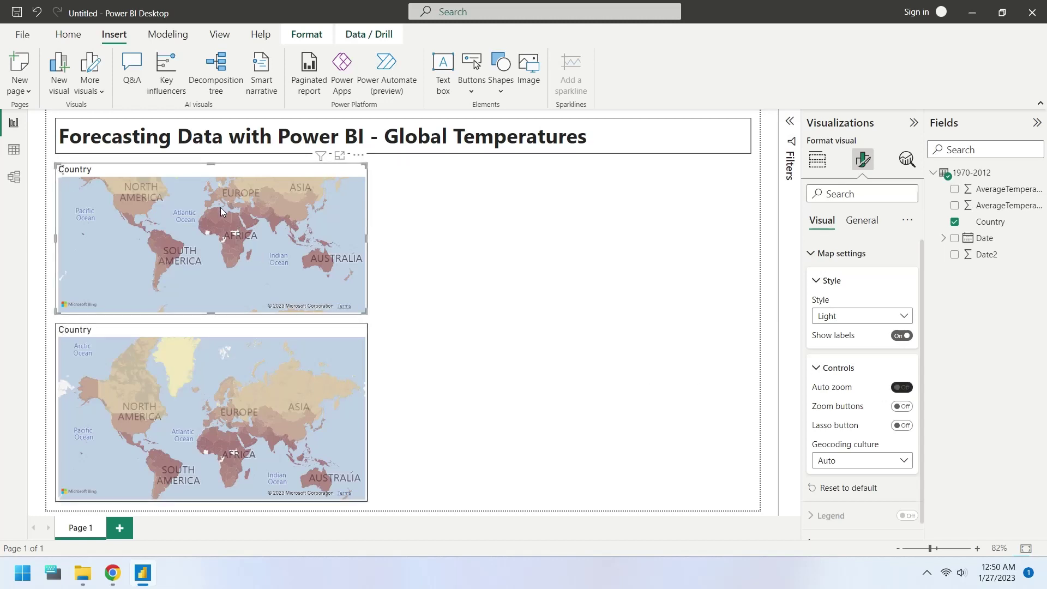
pyautogui.moveTo(220, 230)
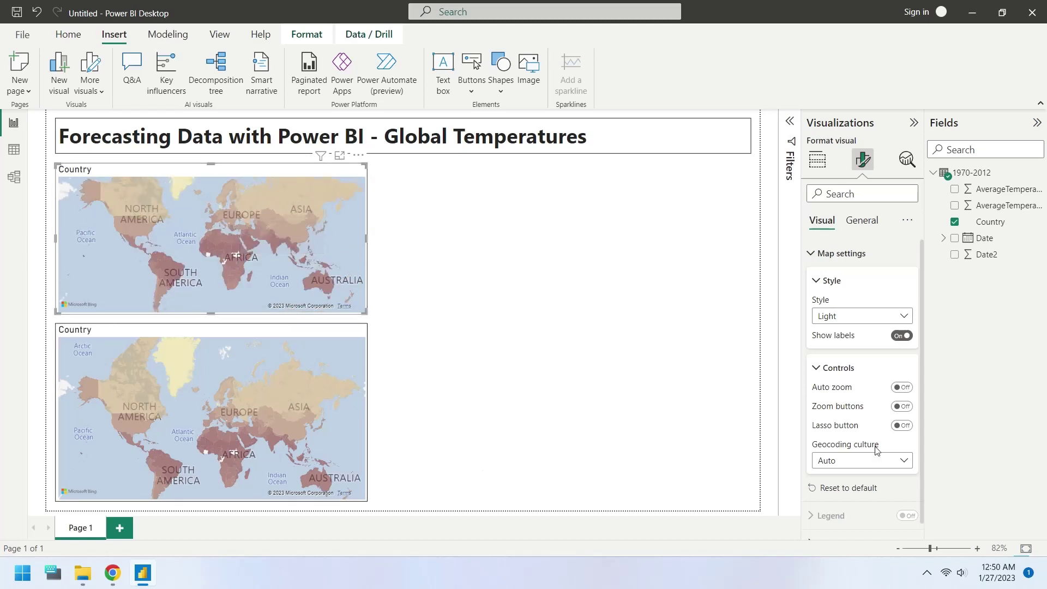
pyautogui.click(317, 330)
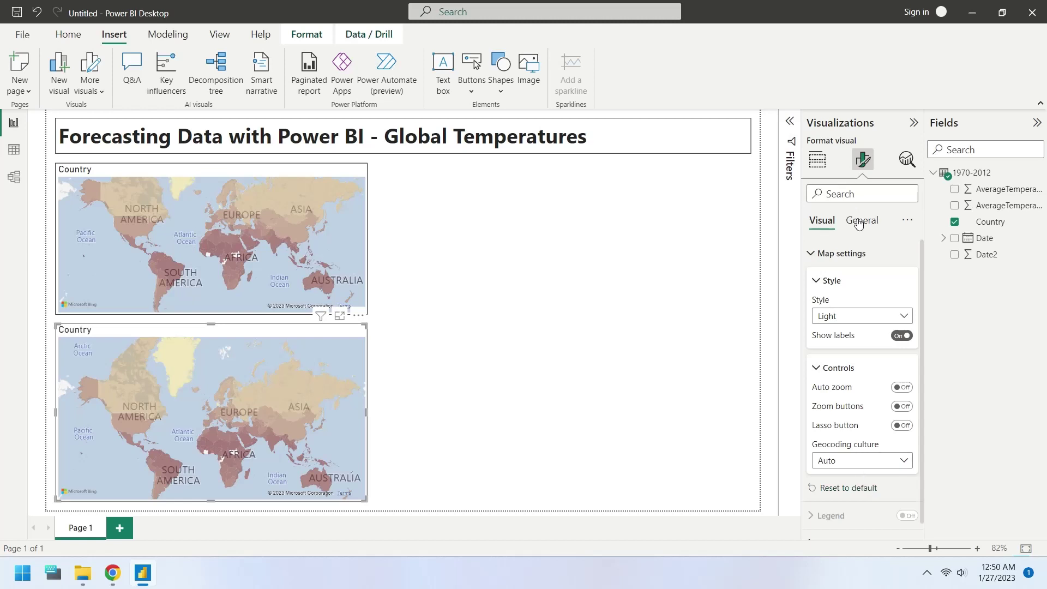
# - Add AverageTemperature to the bottom map's tooltips and rename it 'Average Temperature'
pyautogui.click(817, 159)
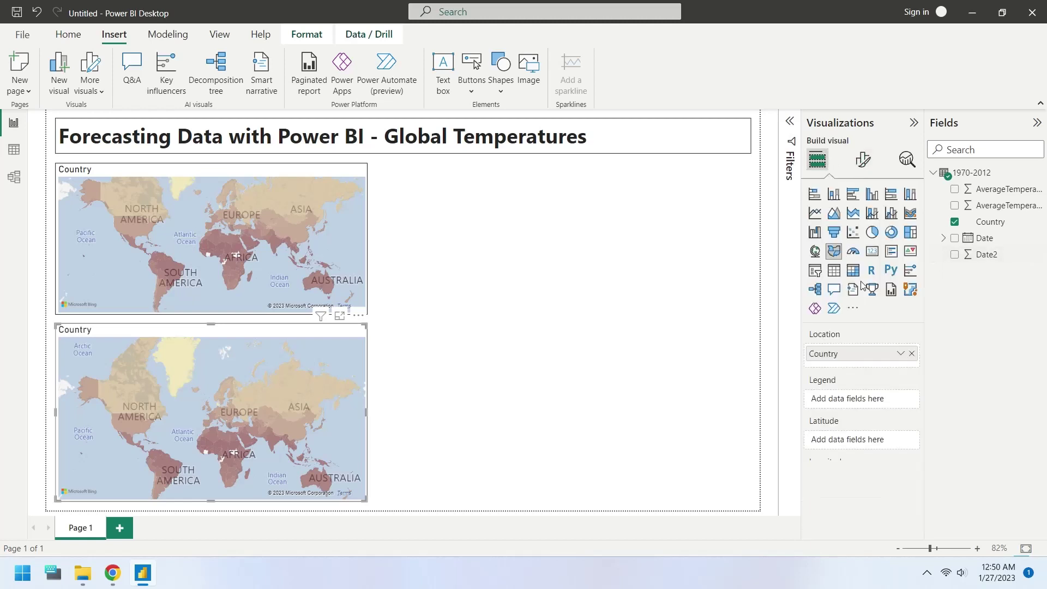
pyautogui.scroll(-2, 892, 483)
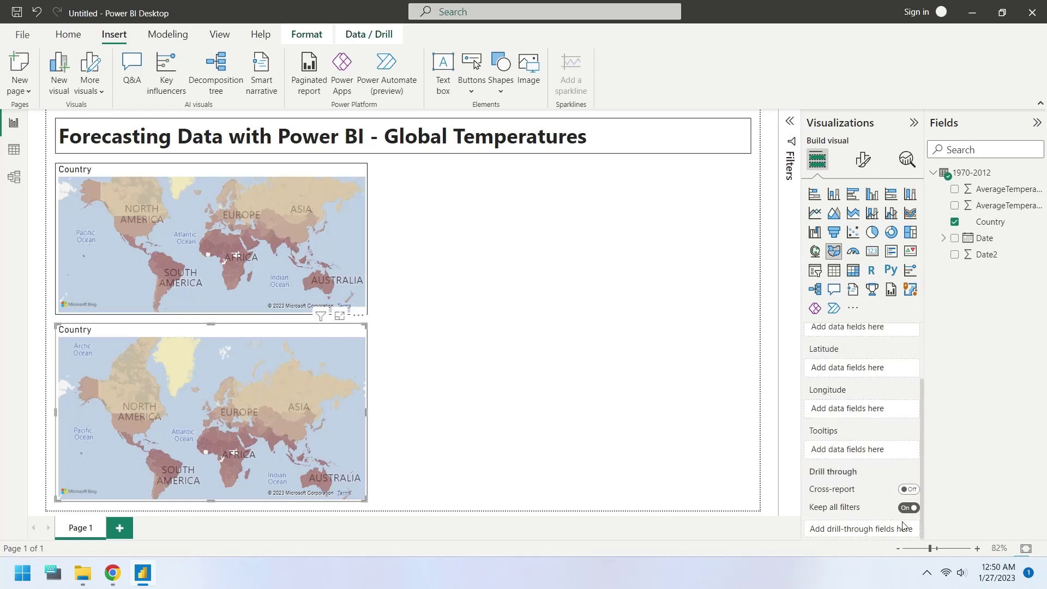
pyautogui.scroll(1, 876, 461)
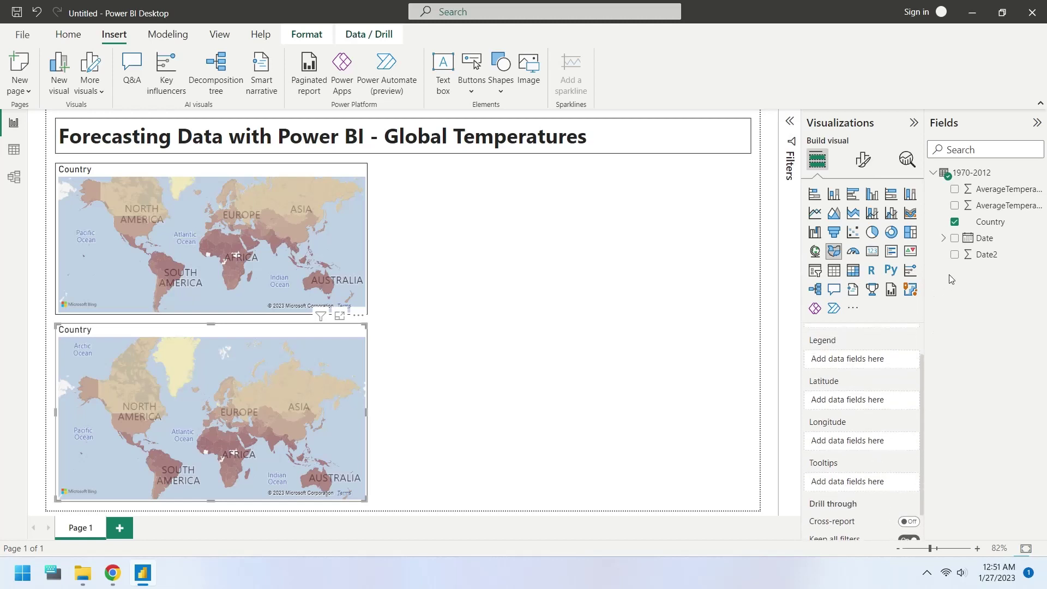
pyautogui.moveTo(993, 191); pyautogui.dragTo(871, 484)
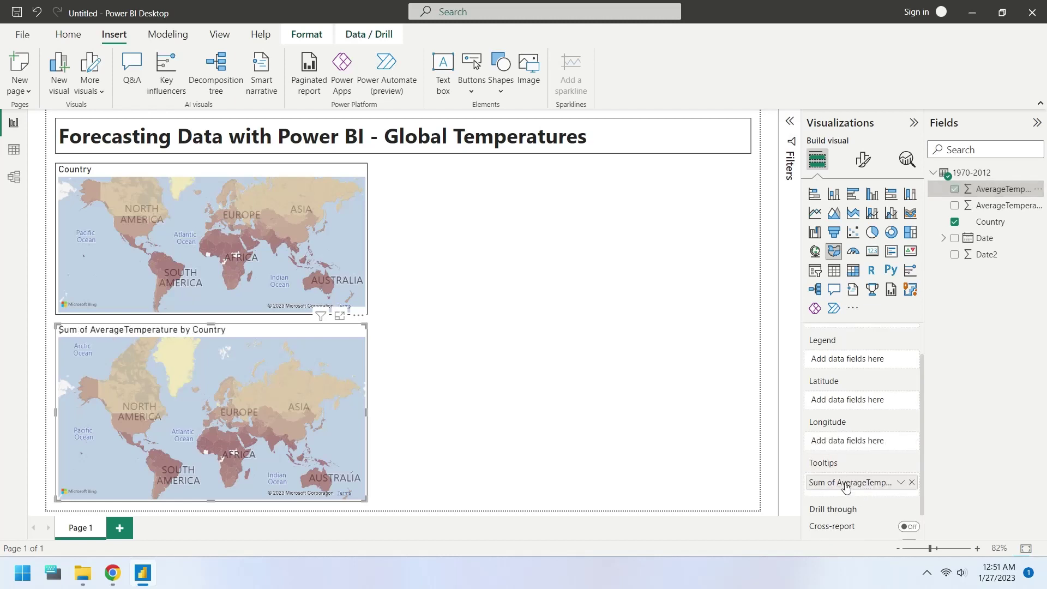
pyautogui.doubleClick(849, 484)
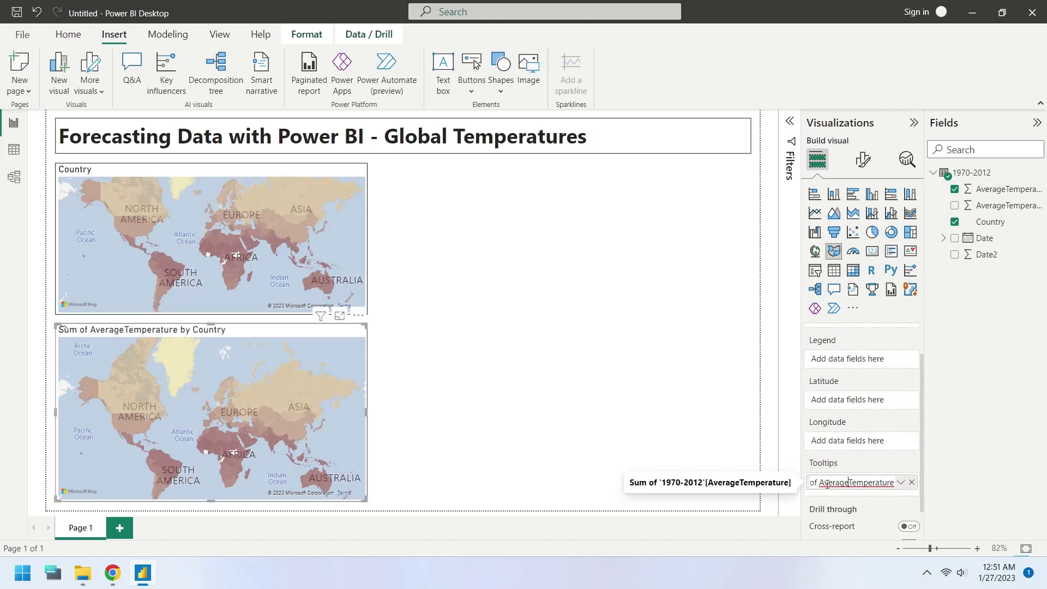
pyautogui.hotkey('ctrl', 'a')
pyautogui.write('Average Temperature')
pyautogui.press('Return')
# - Show the tooltip field as Maximum and rename it 'Maximum Average Temperature'
pyautogui.click(902, 483)
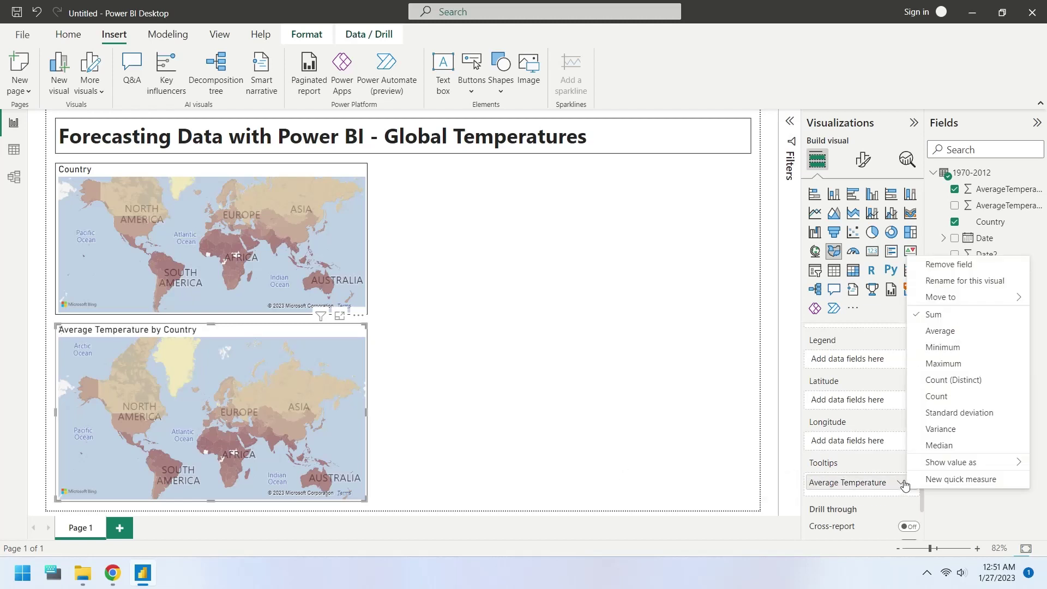
pyautogui.click(943, 364)
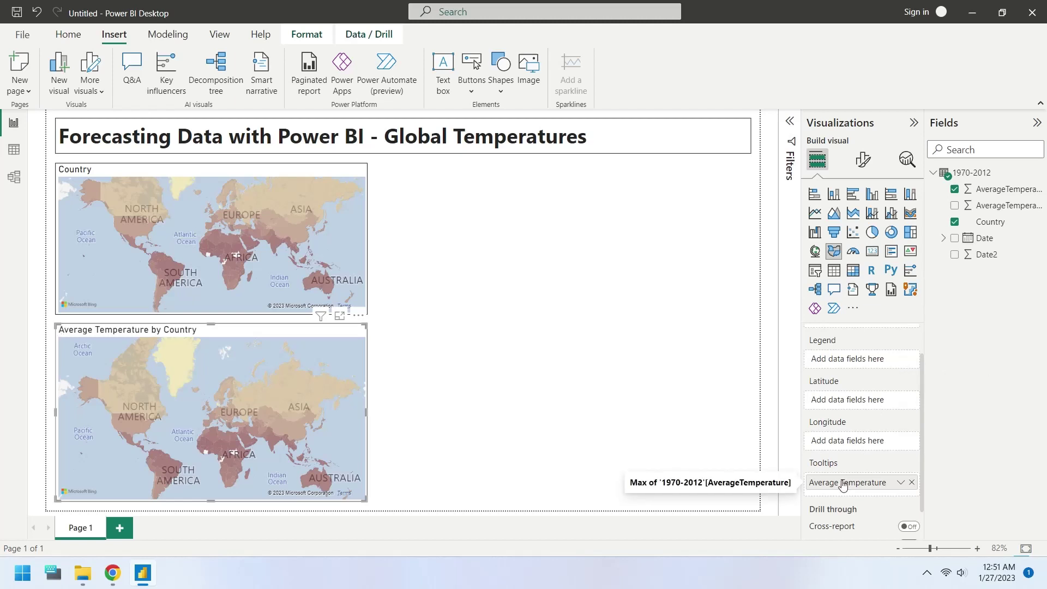
pyautogui.doubleClick(817, 483)
pyautogui.click(810, 482)
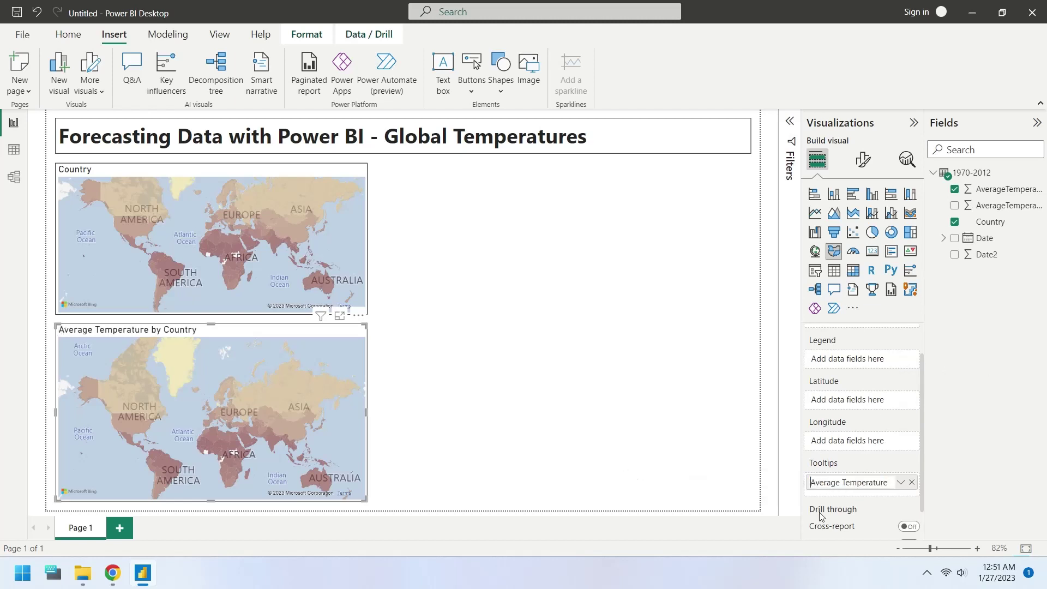
pyautogui.moveTo(820, 515)
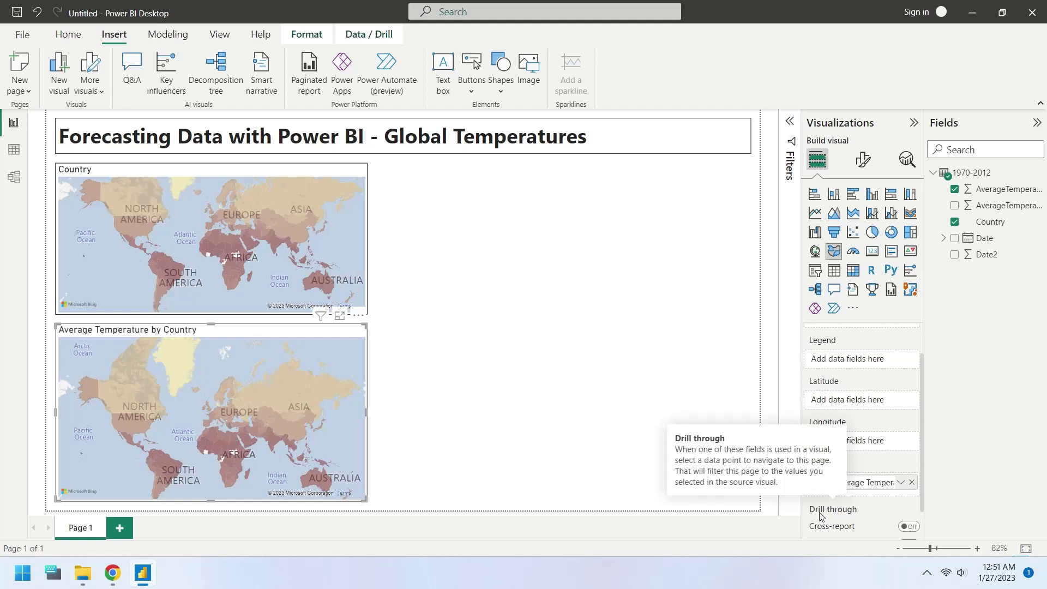
pyautogui.write('Maximum Av')
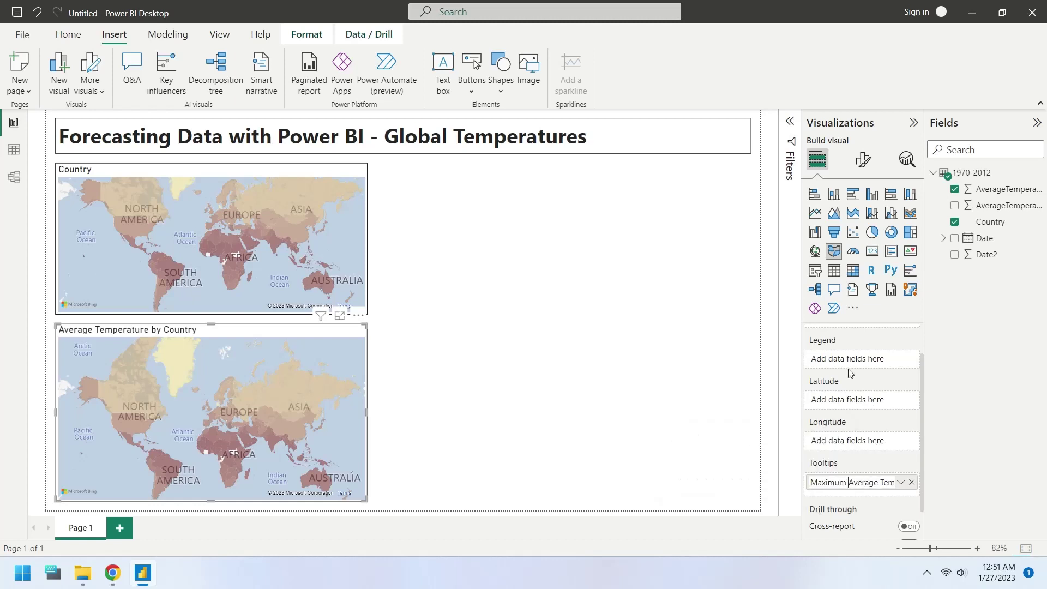
pyautogui.click(865, 339)
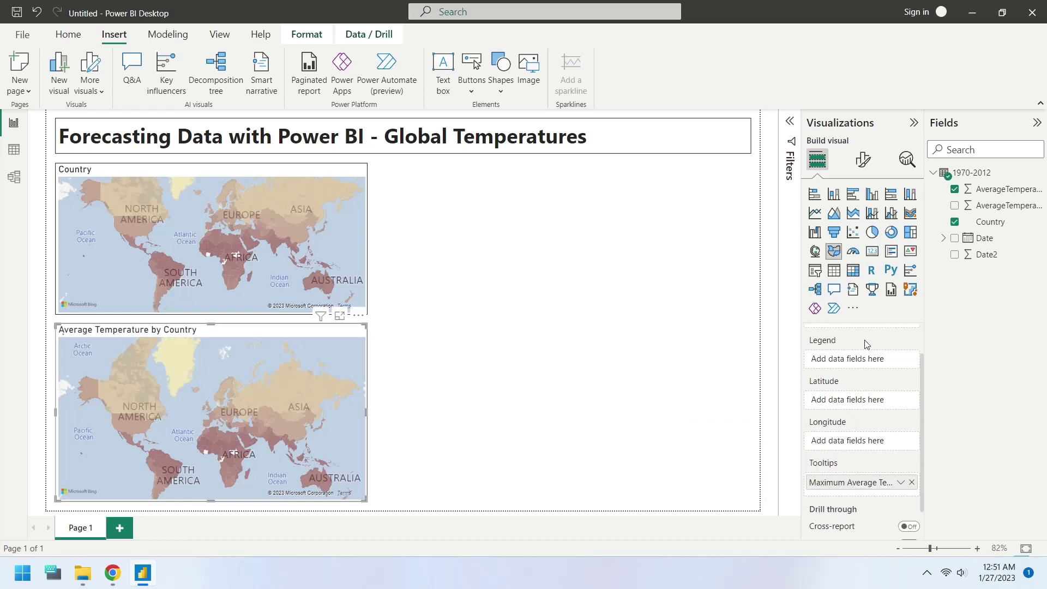
pyautogui.click(862, 160)
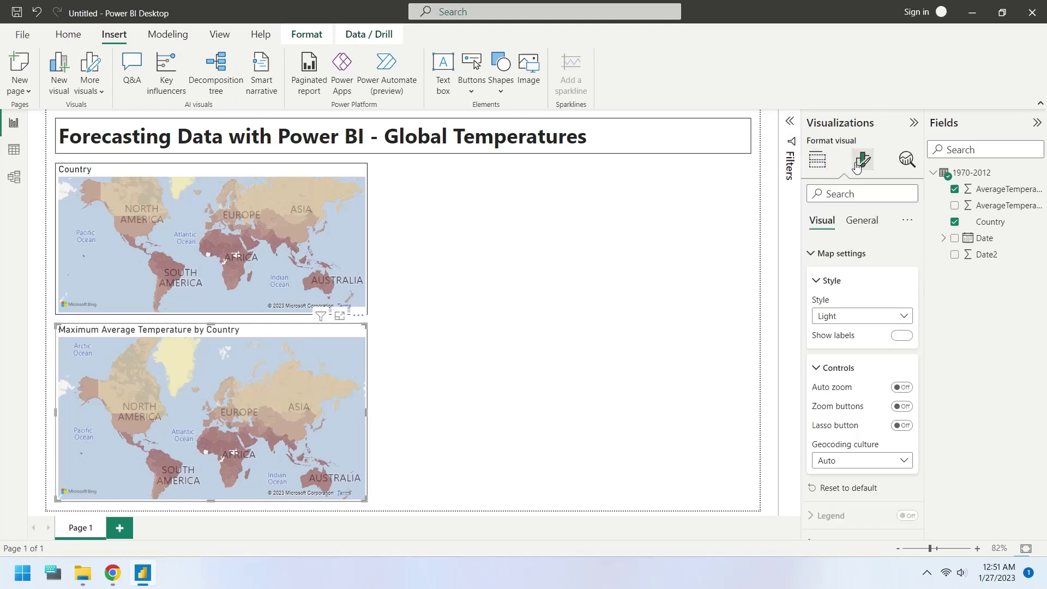
# - Change the lower map's fill gradient summarization to Maximum of AverageTemperature
pyautogui.click(826, 255)
pyautogui.click(822, 309)
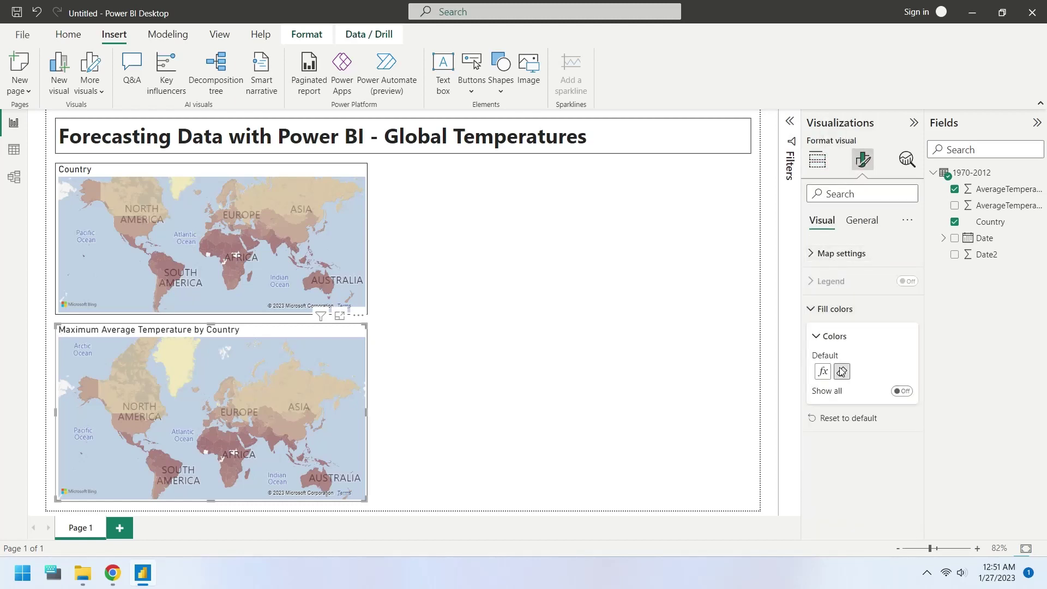
pyautogui.click(822, 372)
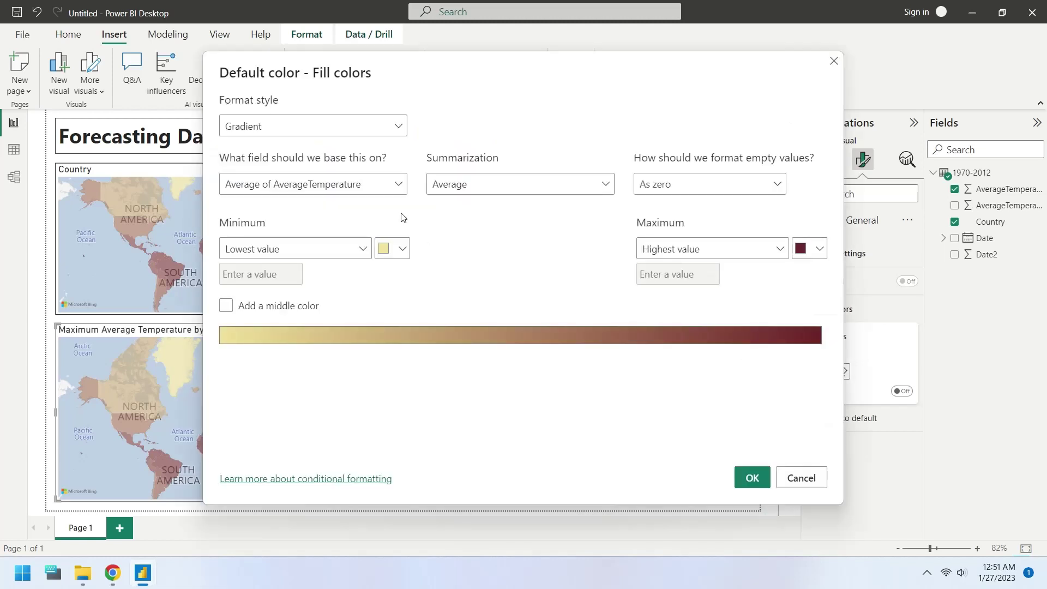
pyautogui.click(381, 183)
pyautogui.click(406, 186)
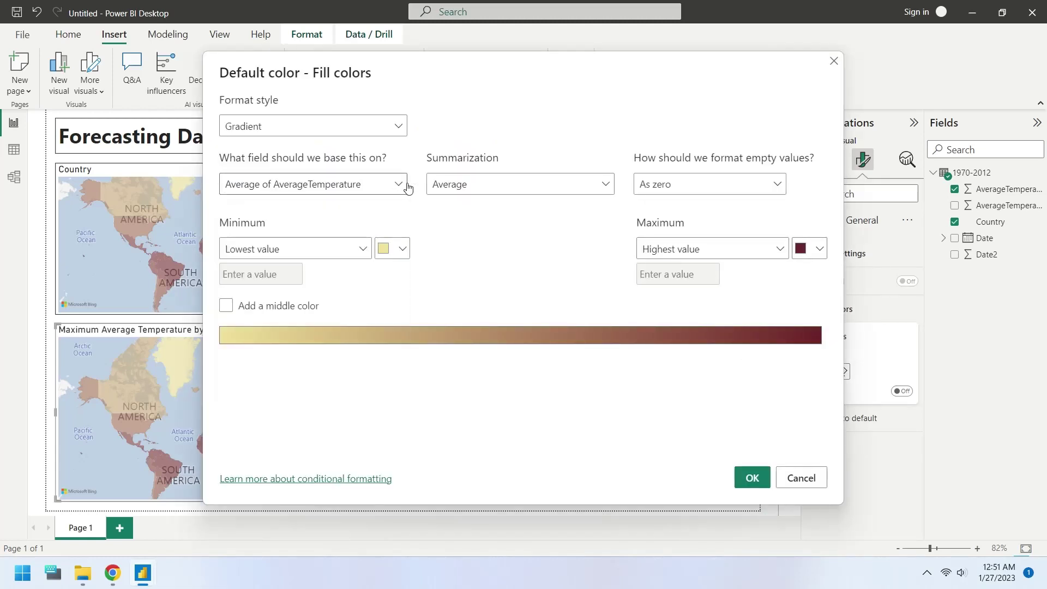
pyautogui.click(447, 184)
pyautogui.click(466, 271)
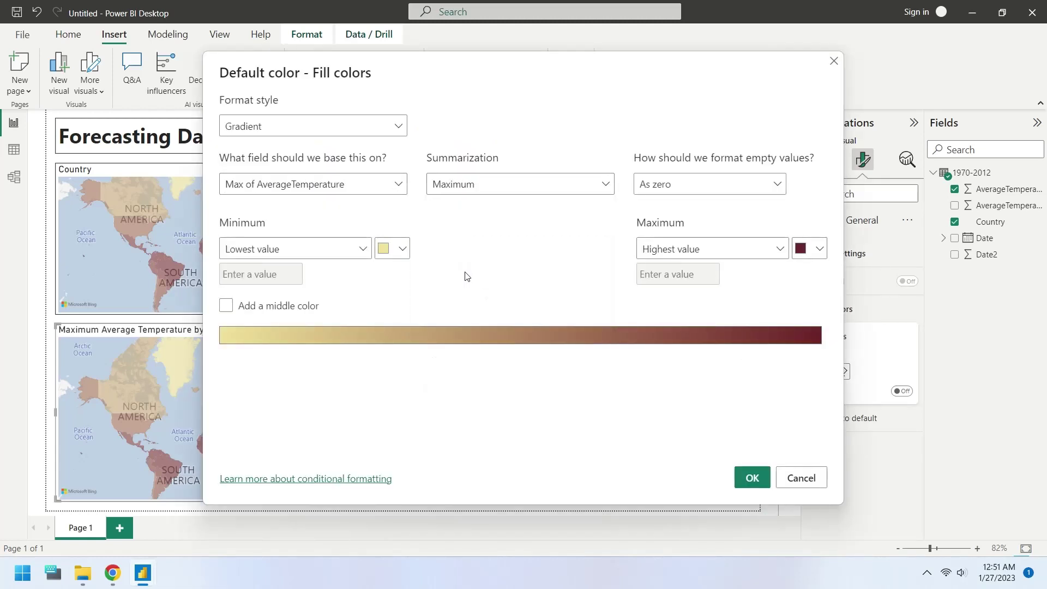
pyautogui.click(752, 478)
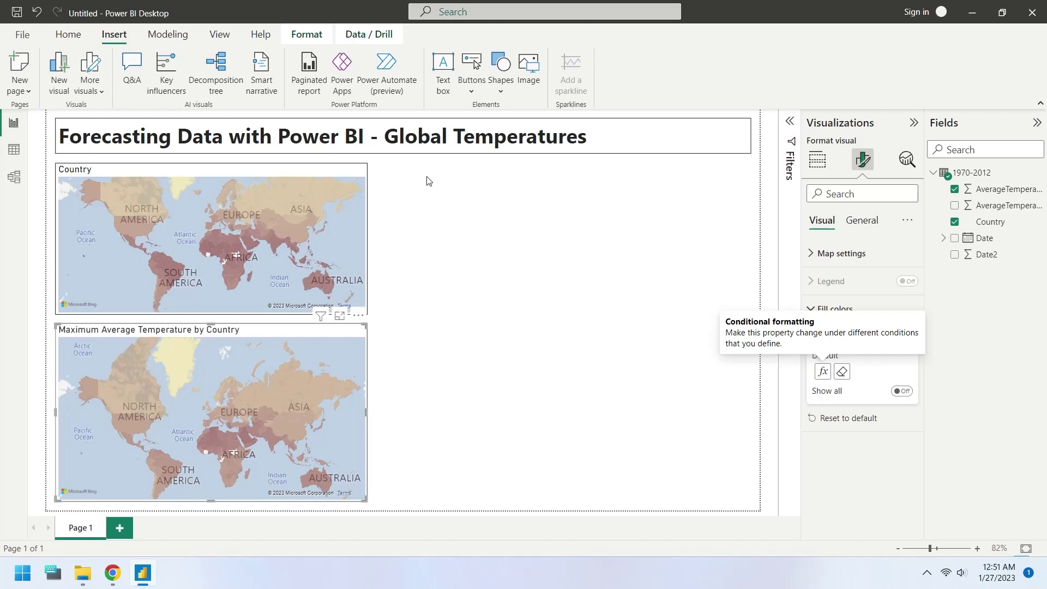
pyautogui.click(351, 172)
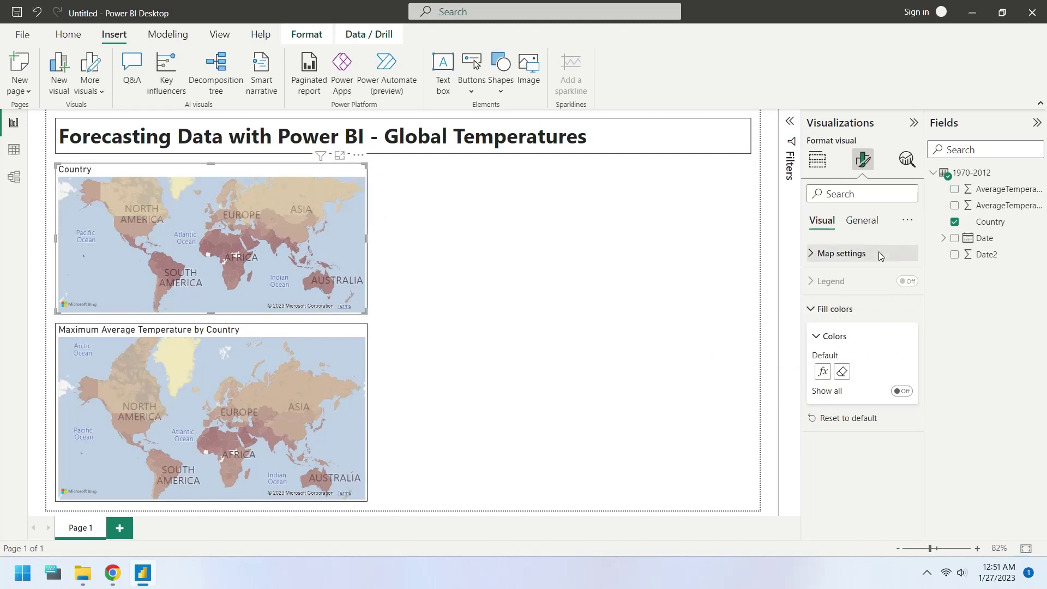
# - Add AverageTemperature to the upper map's tooltips, renamed to 'Average Temperature' without 'Sum of'
pyautogui.click(819, 162)
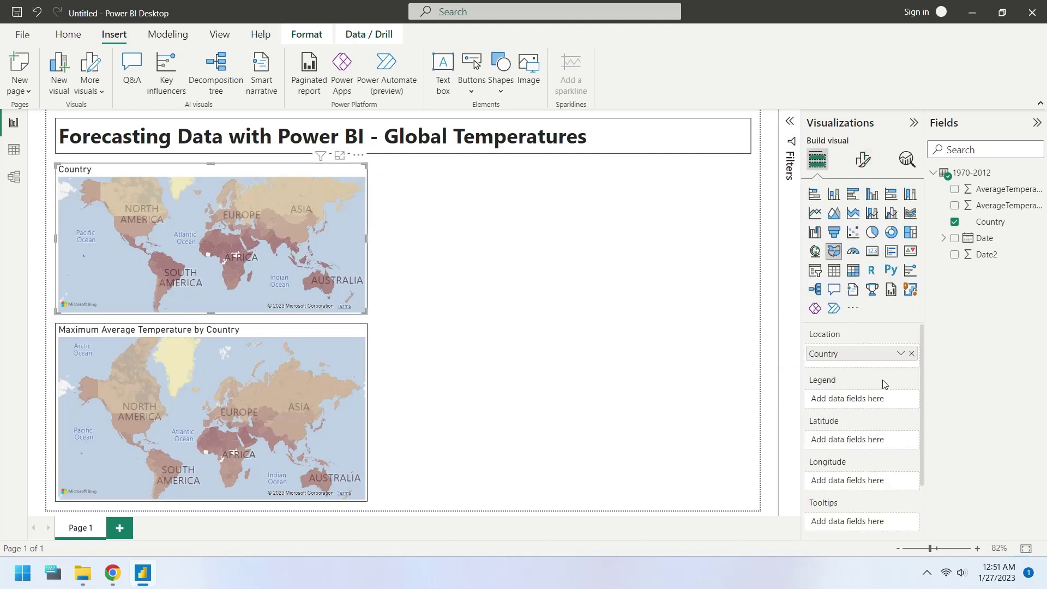
pyautogui.moveTo(991, 191); pyautogui.dragTo(868, 521)
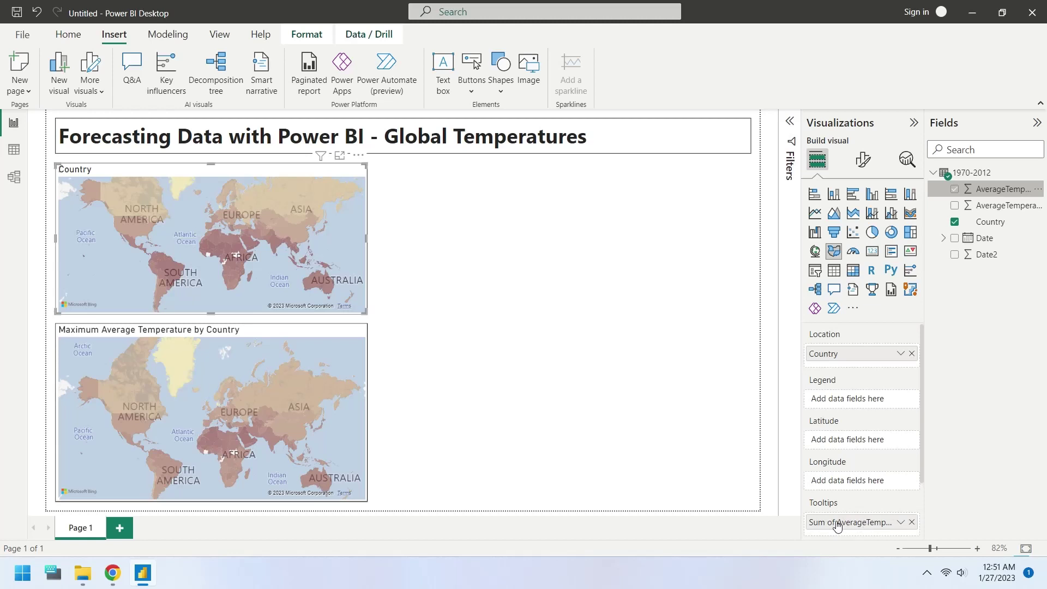
pyautogui.doubleClick(839, 523)
pyautogui.click(838, 522)
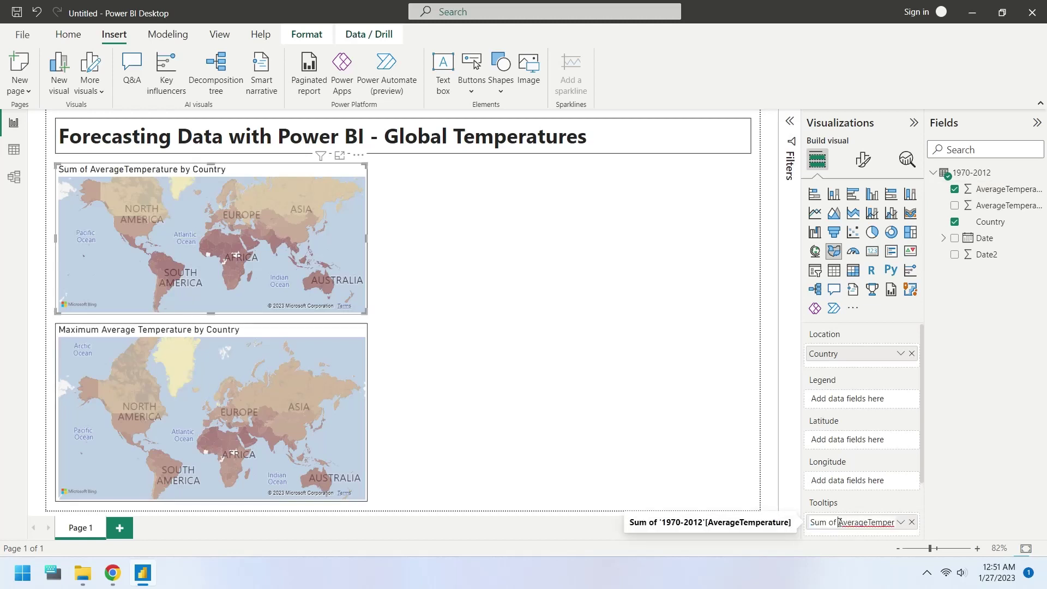
pyautogui.moveTo(840, 522); pyautogui.dragTo(776, 521)
pyautogui.press('BackSpace')
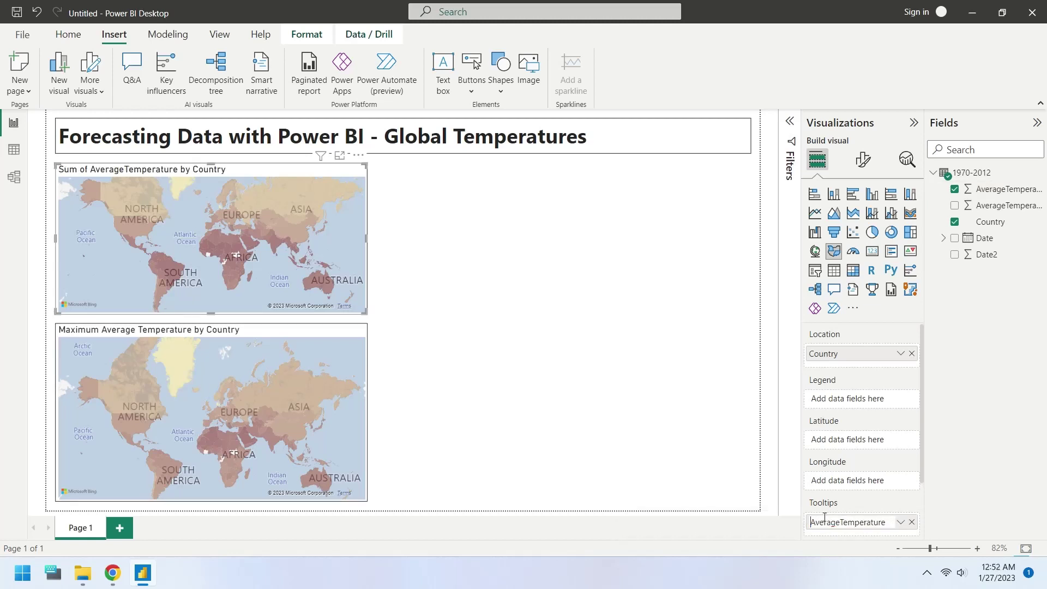
pyautogui.click(841, 521)
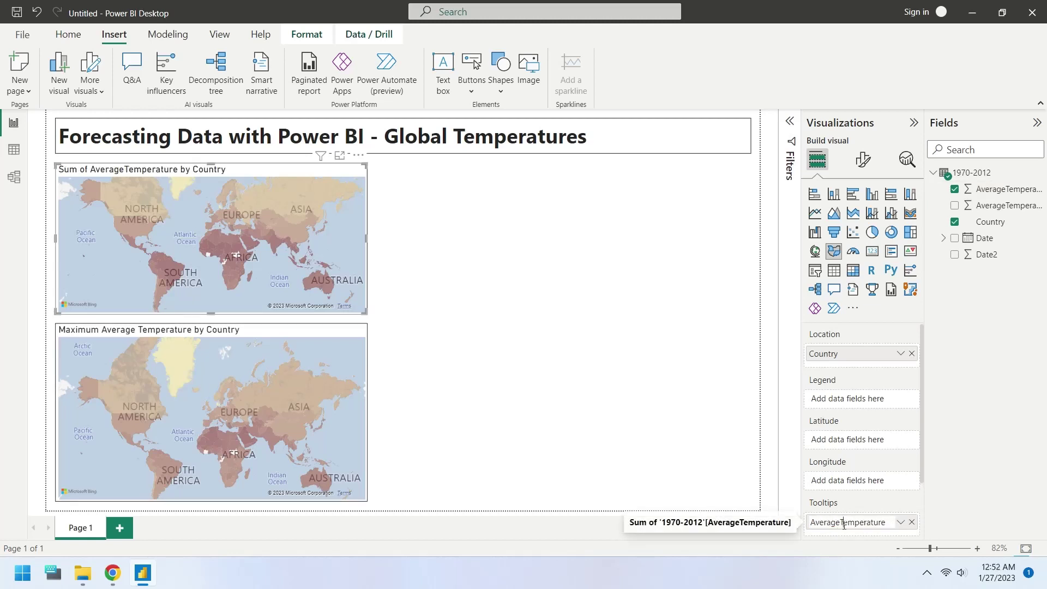
# - Summarize the upper map's tooltip temperature as an Average
pyautogui.click(900, 522)
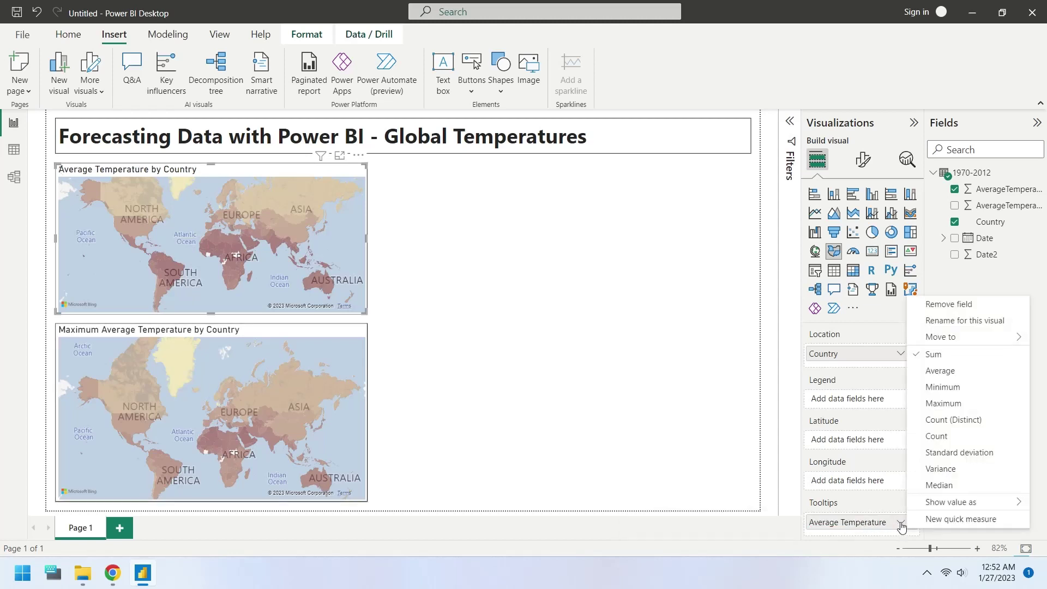
pyautogui.click(937, 372)
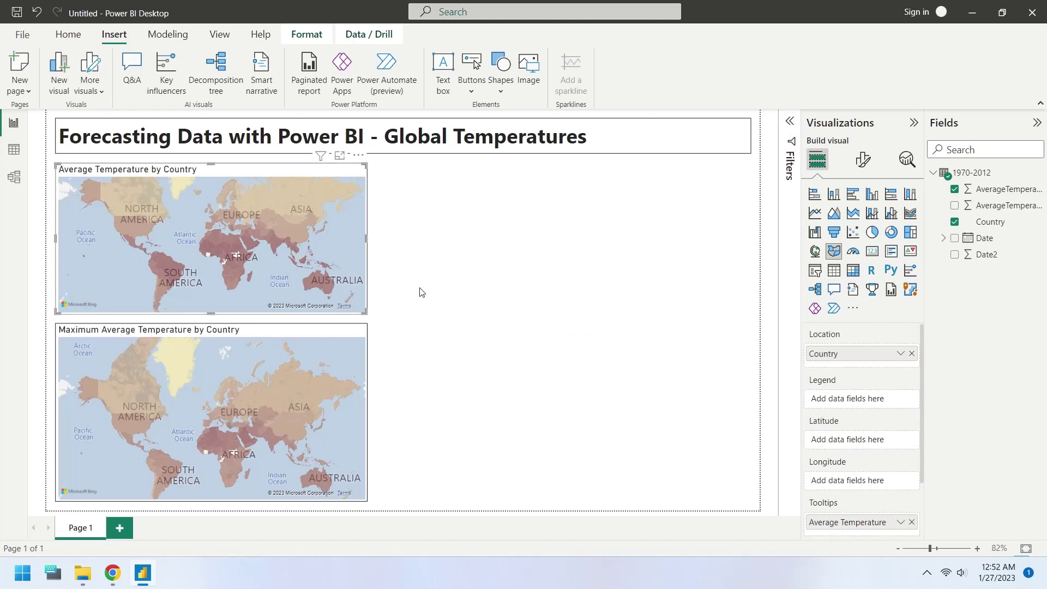
pyautogui.moveTo(216, 239)
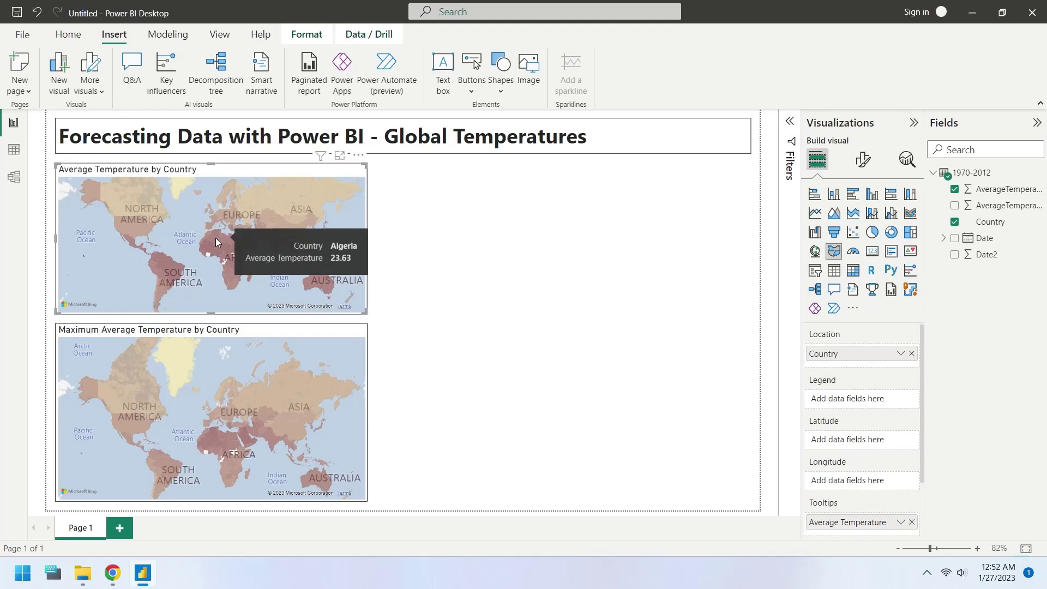
pyautogui.moveTo(210, 427)
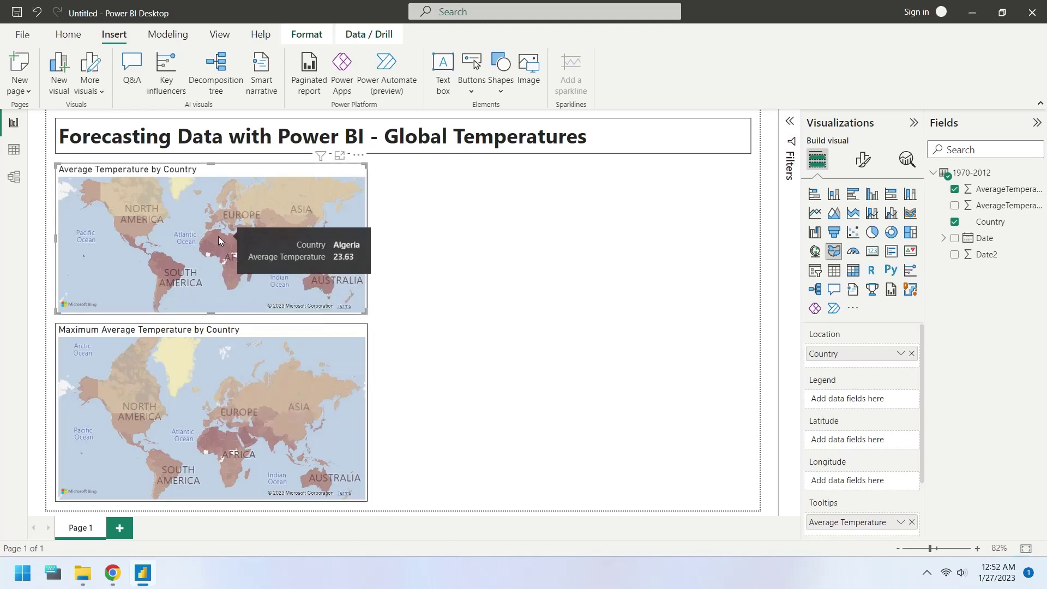
# - Add an empty line chart beside the upper map and resize it narrower and shorter
pyautogui.click(472, 263)
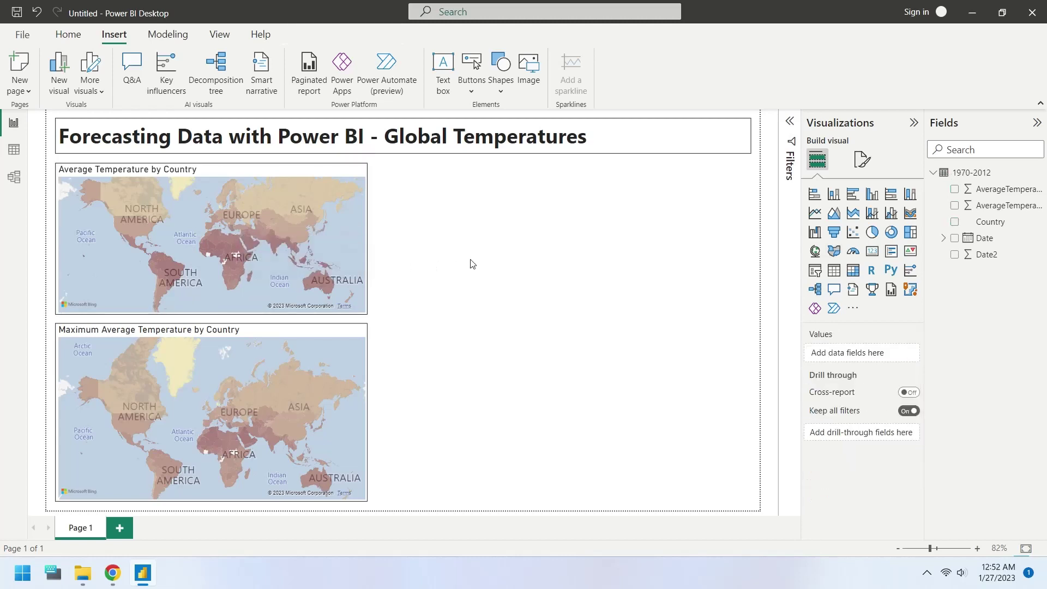
pyautogui.click(815, 213)
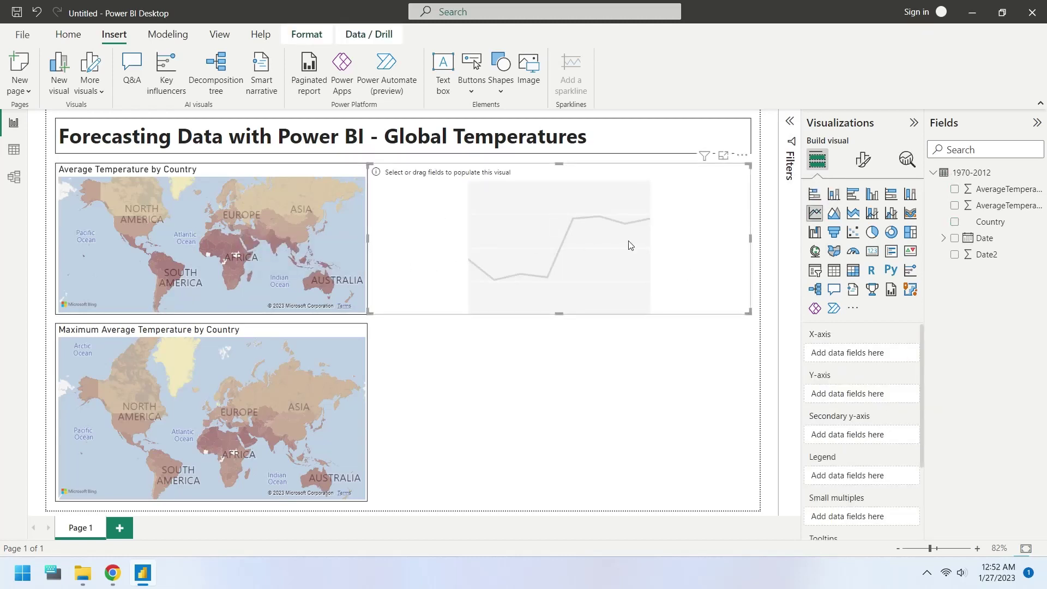
pyautogui.moveTo(368, 236); pyautogui.dragTo(377, 238)
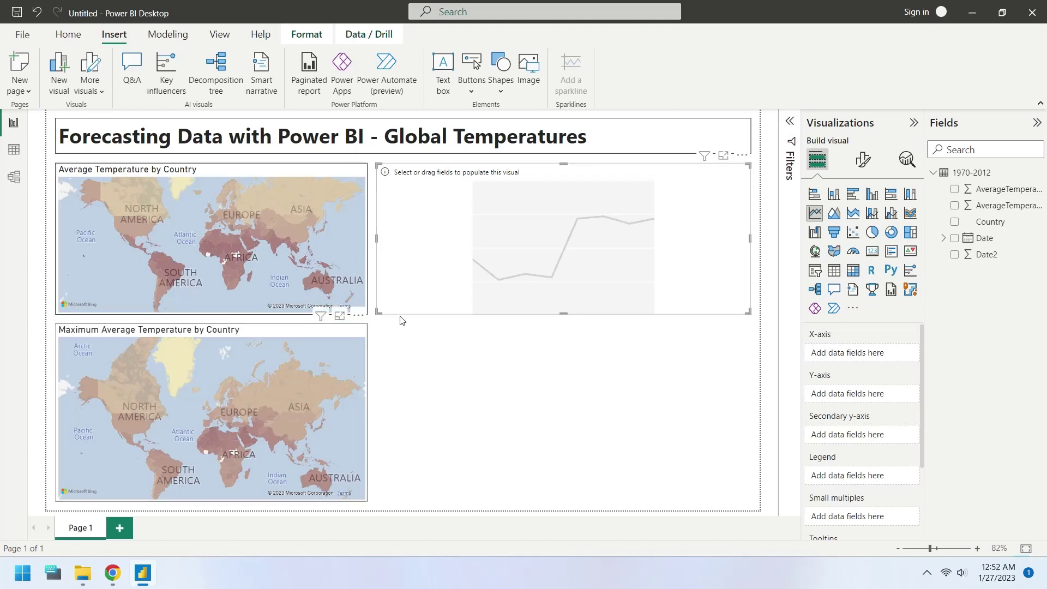
pyautogui.moveTo(564, 314); pyautogui.dragTo(564, 297)
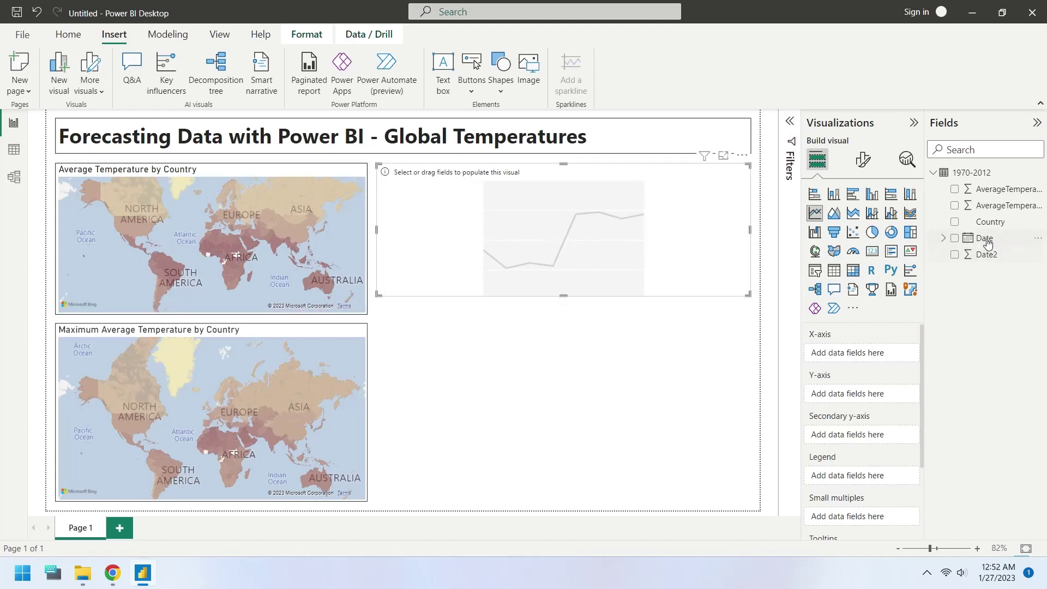
# - Put Date on the line chart's x-axis, keeping only the Year level
pyautogui.moveTo(984, 238); pyautogui.dragTo(880, 359)
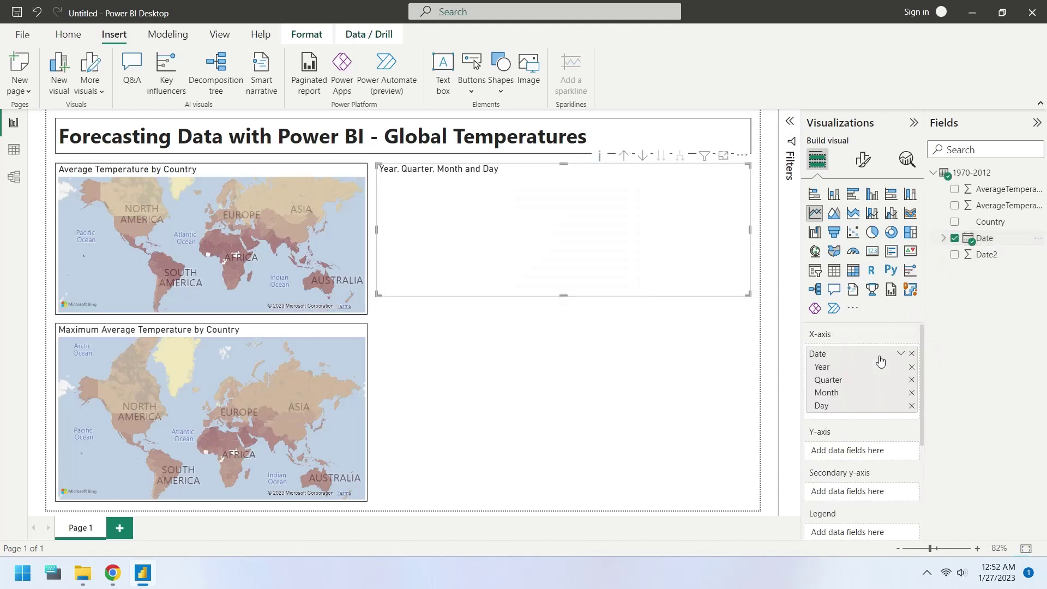
pyautogui.click(911, 380)
pyautogui.click(911, 380)
pyautogui.click(910, 380)
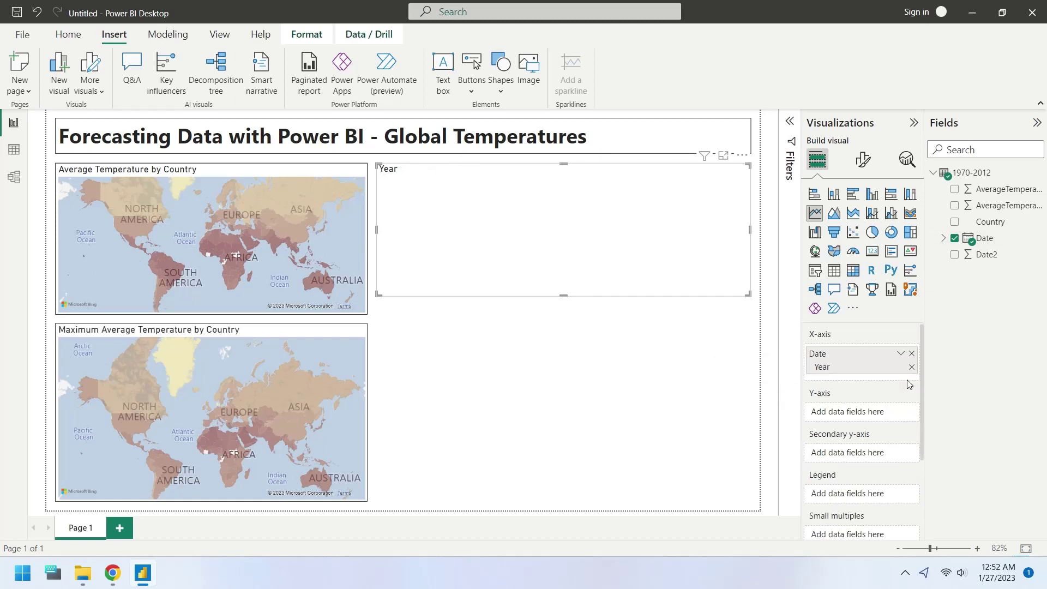
# - Add AverageTemperature to the y-axis, remove its 'Sum of' prefix, and switch it to Average
pyautogui.moveTo(984, 191); pyautogui.dragTo(878, 412)
pyautogui.doubleClick(832, 416)
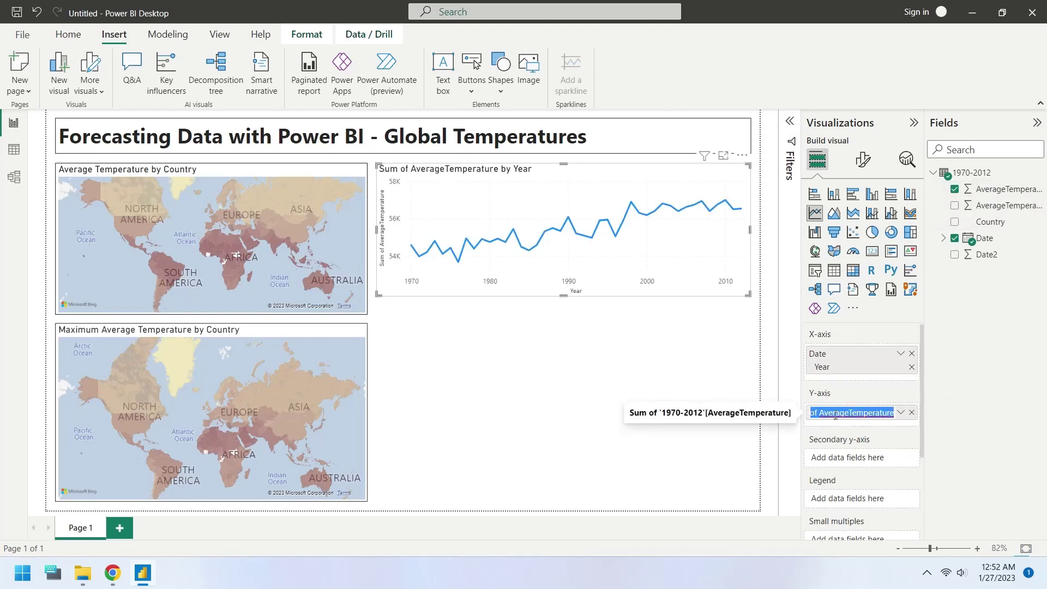
pyautogui.click(851, 412)
pyautogui.moveTo(821, 414); pyautogui.dragTo(746, 410)
pyautogui.press('BackSpace')
pyautogui.press('Return')
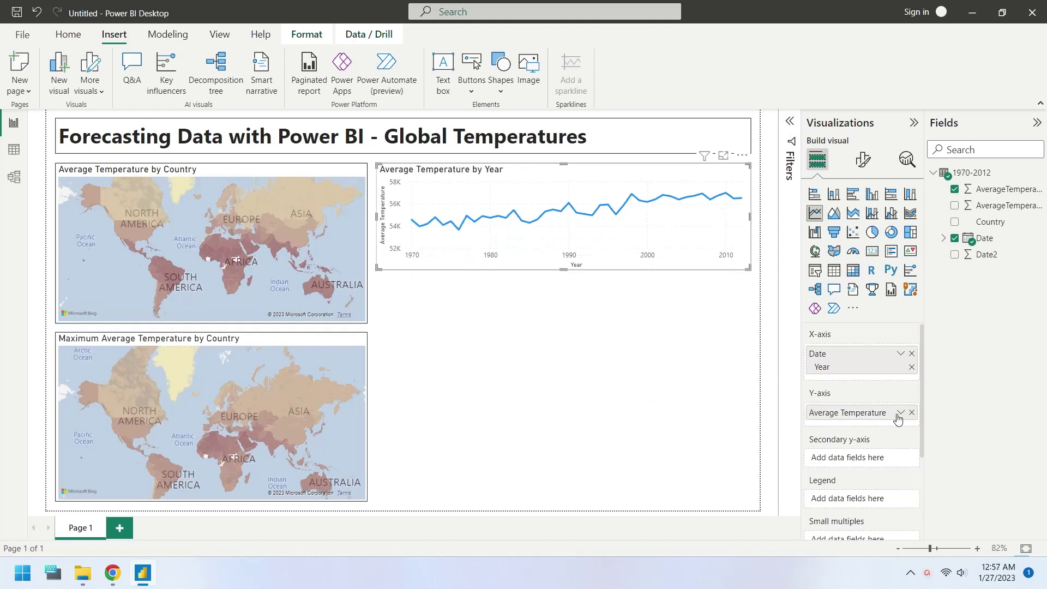
pyautogui.click(900, 413)
pyautogui.click(936, 261)
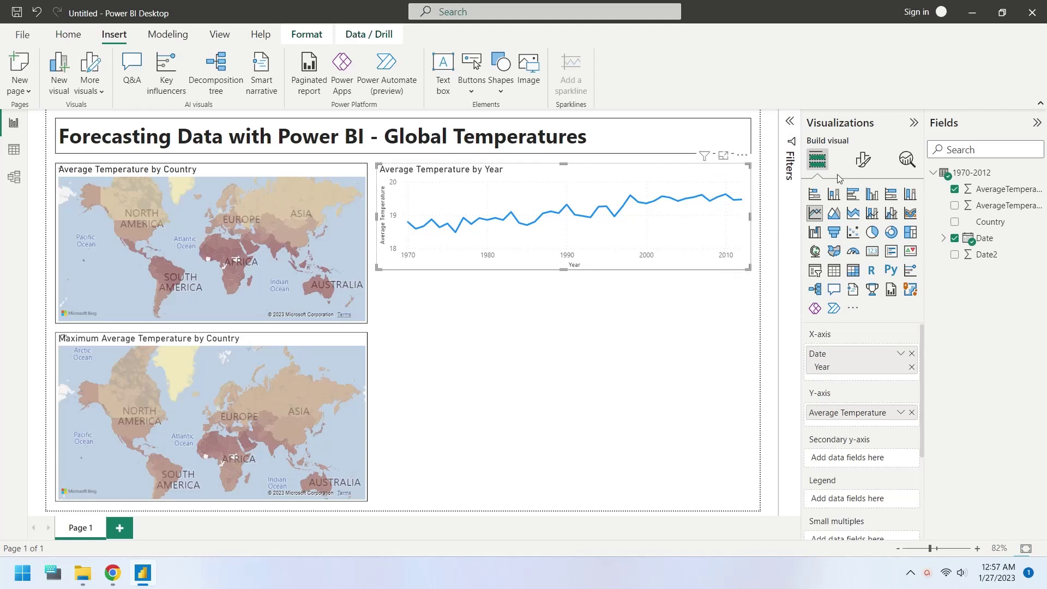
# - Turn on the yearly chart's Forecast in Analytics with seasonality 10 and apply it
pyautogui.click(859, 161)
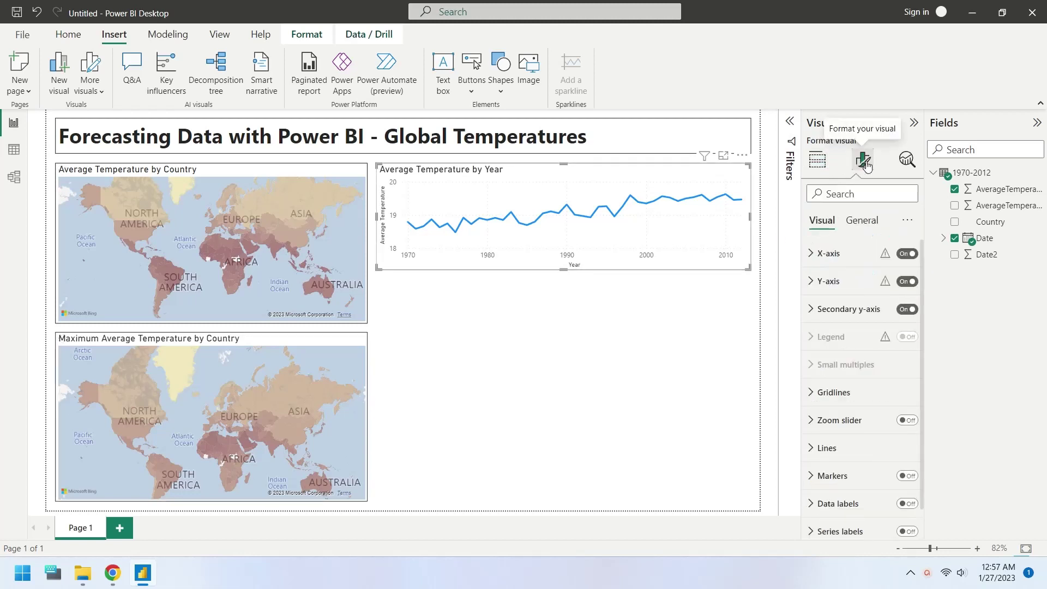
pyautogui.click(907, 164)
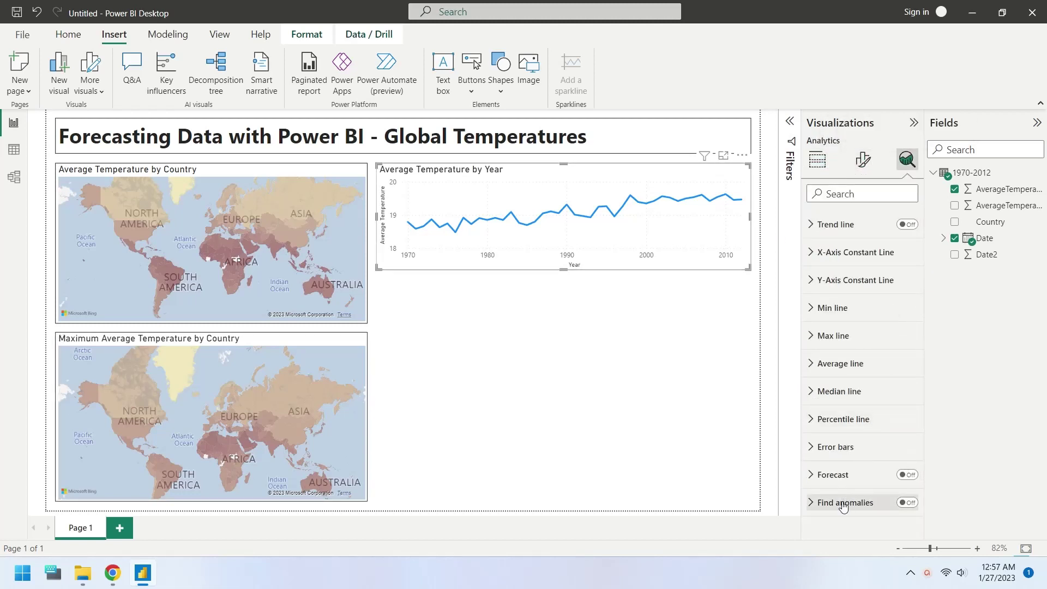
pyautogui.click(842, 475)
pyautogui.click(906, 475)
pyautogui.scroll(-5, 902, 431)
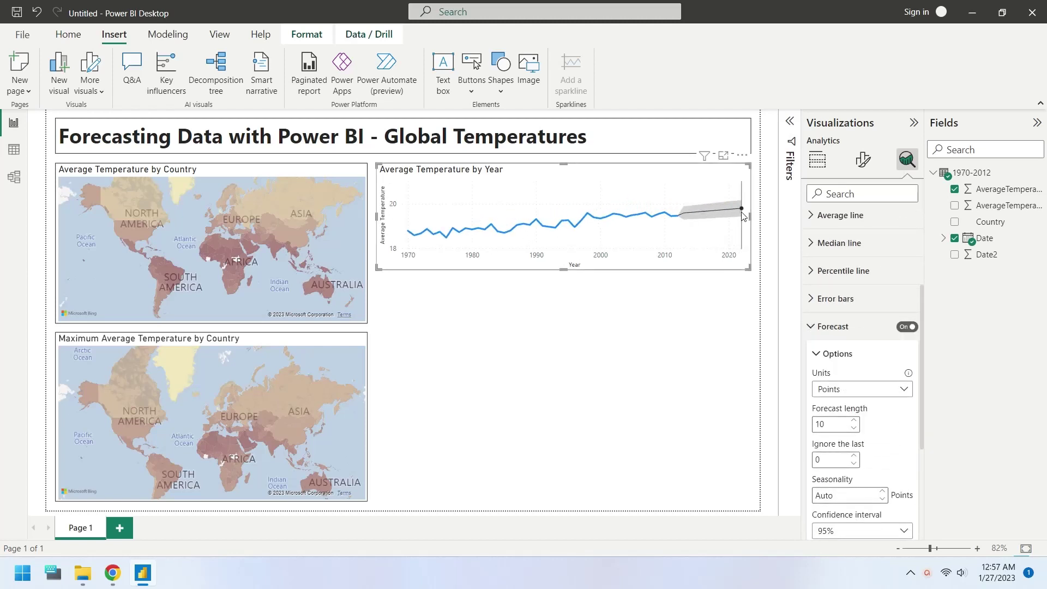
pyautogui.click(832, 497)
pyautogui.write('10')
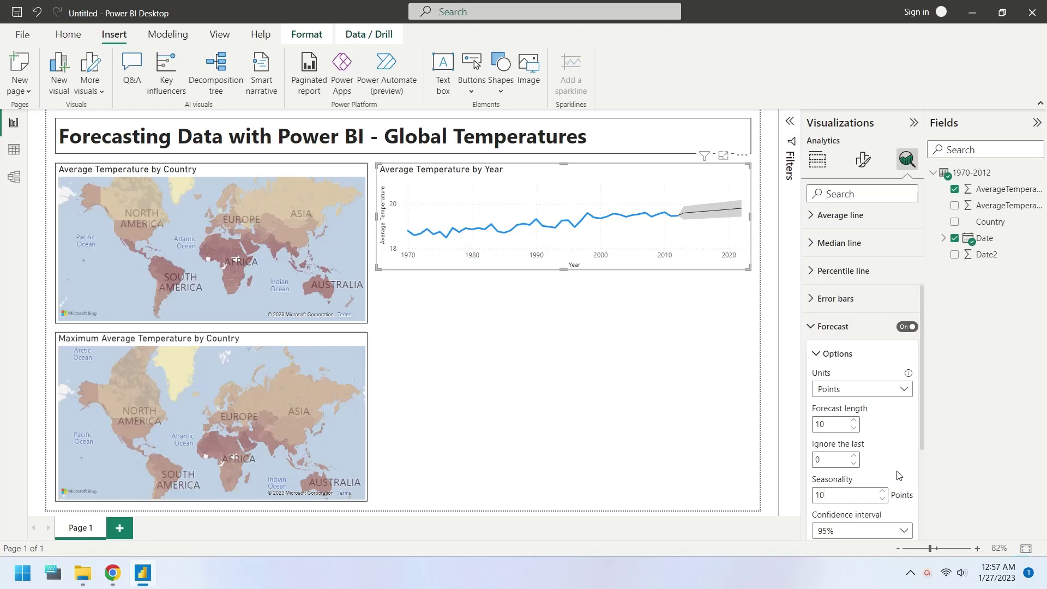
pyautogui.scroll(-3, 894, 436)
pyautogui.click(892, 402)
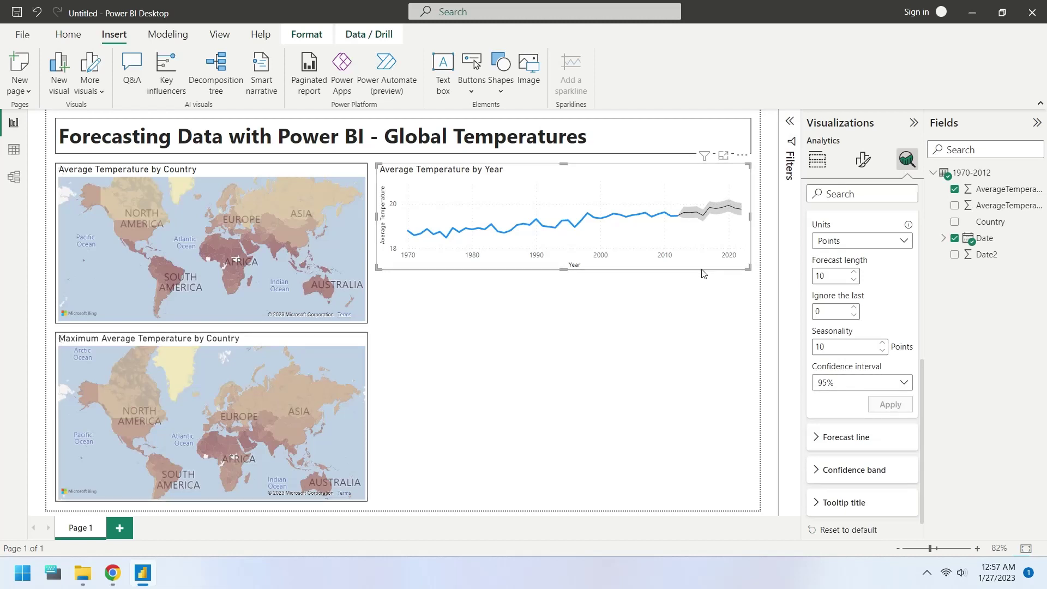
# - Paste a copy of the yearly chart below the original and set its forecast to ignore the last 10 points
pyautogui.hotkey('ctrl', 'v')
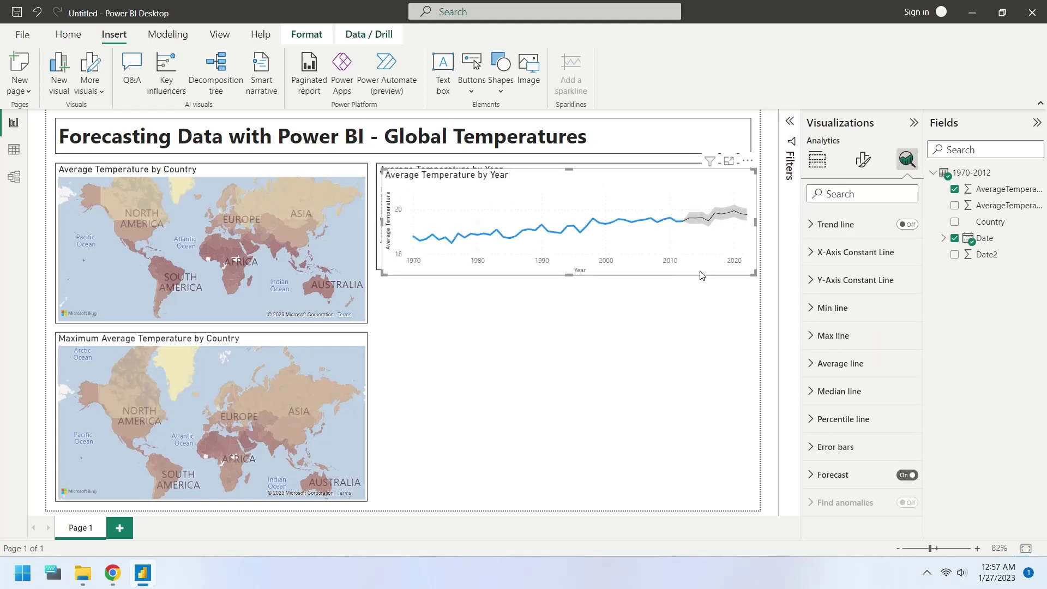
pyautogui.moveTo(702, 275); pyautogui.dragTo(694, 379)
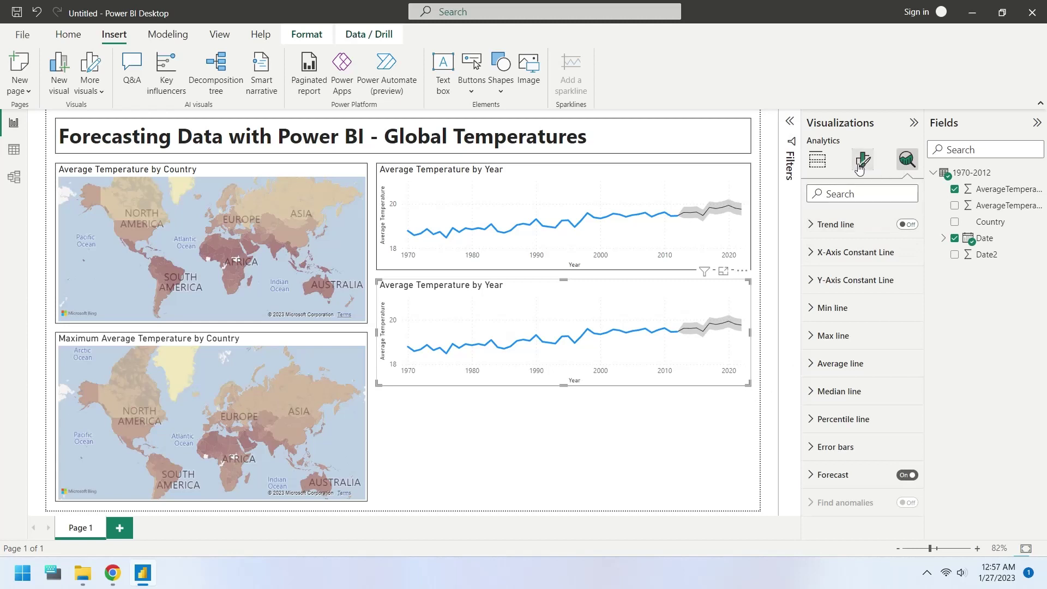
pyautogui.click(831, 475)
pyautogui.scroll(-5, 872, 417)
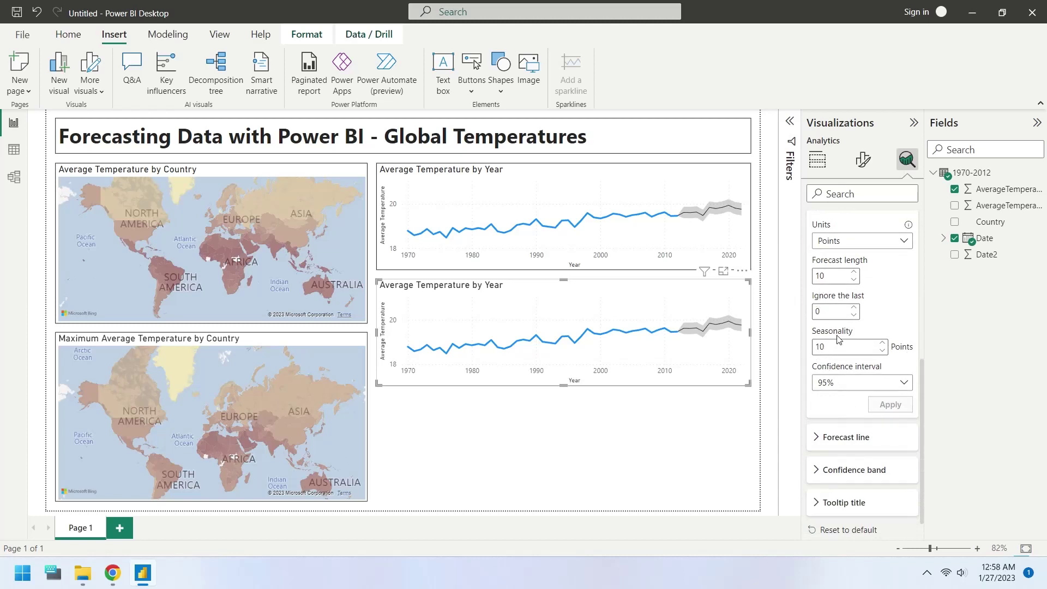
pyautogui.doubleClick(832, 310)
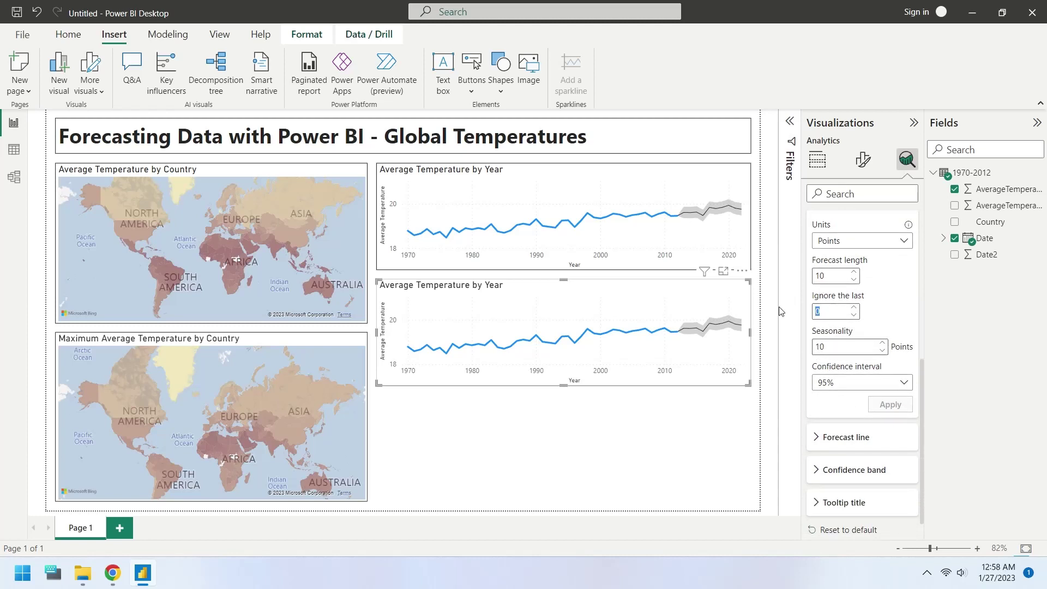
pyautogui.write('10')
pyautogui.click(891, 406)
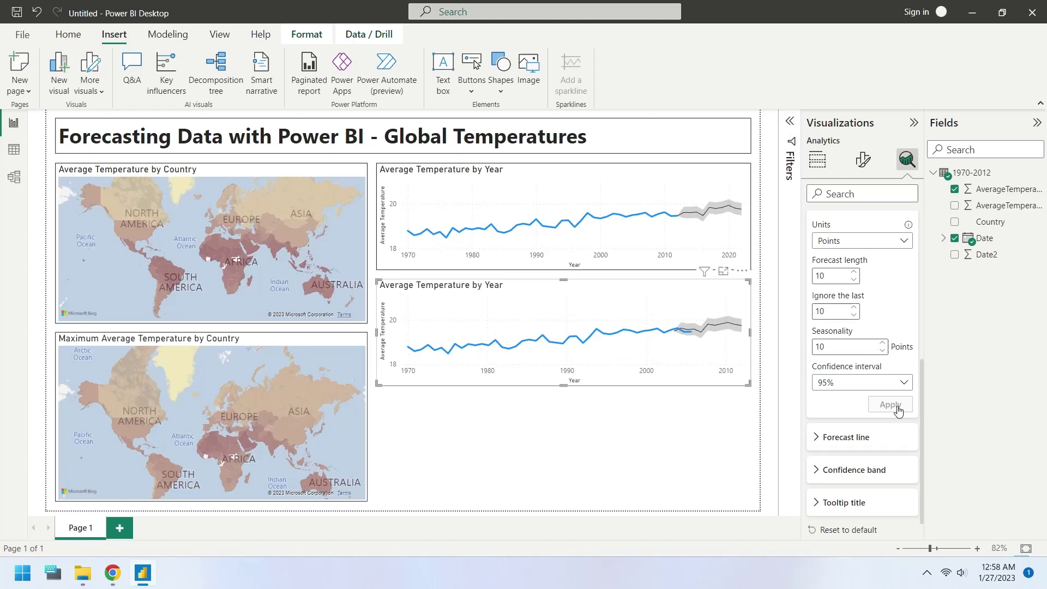
# - Try forecast seasonality values 8, 5 and 3, settling on seasonality 4
pyautogui.doubleClick(823, 346)
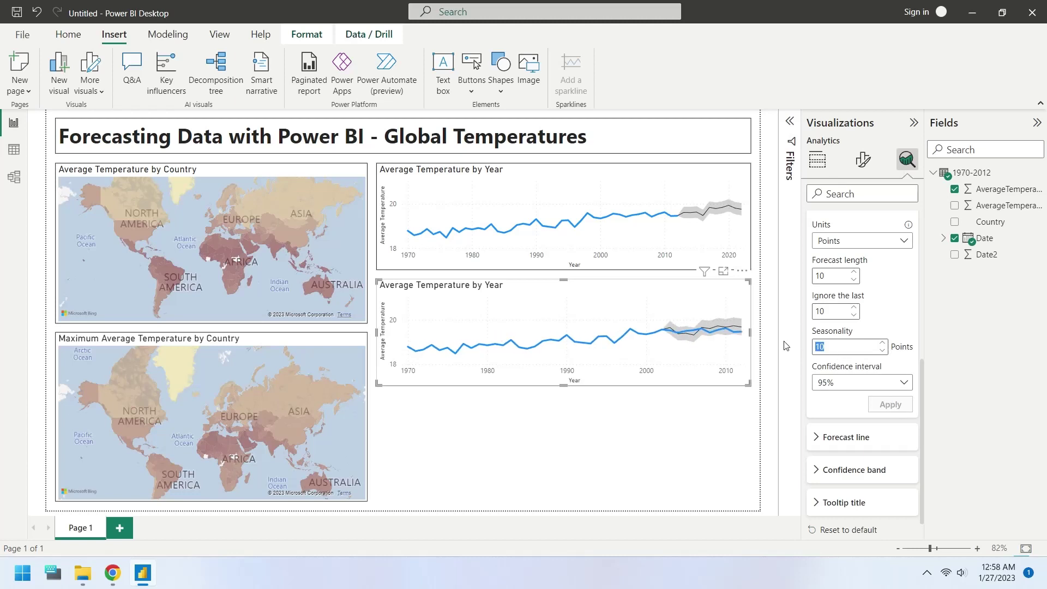
pyautogui.write('8')
pyautogui.click(884, 406)
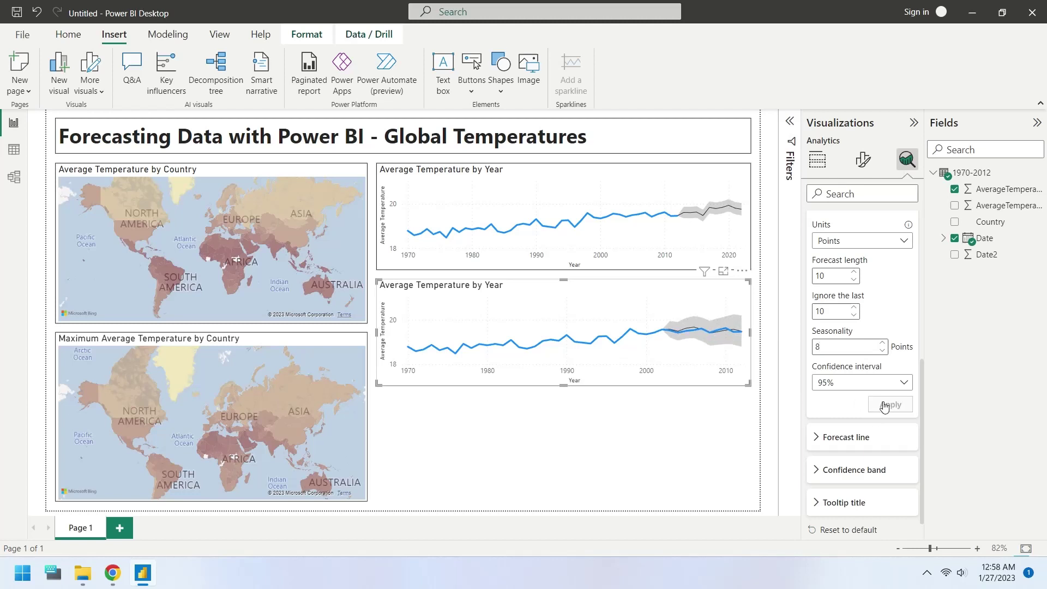
pyautogui.doubleClick(848, 354)
pyautogui.write('5')
pyautogui.click(875, 404)
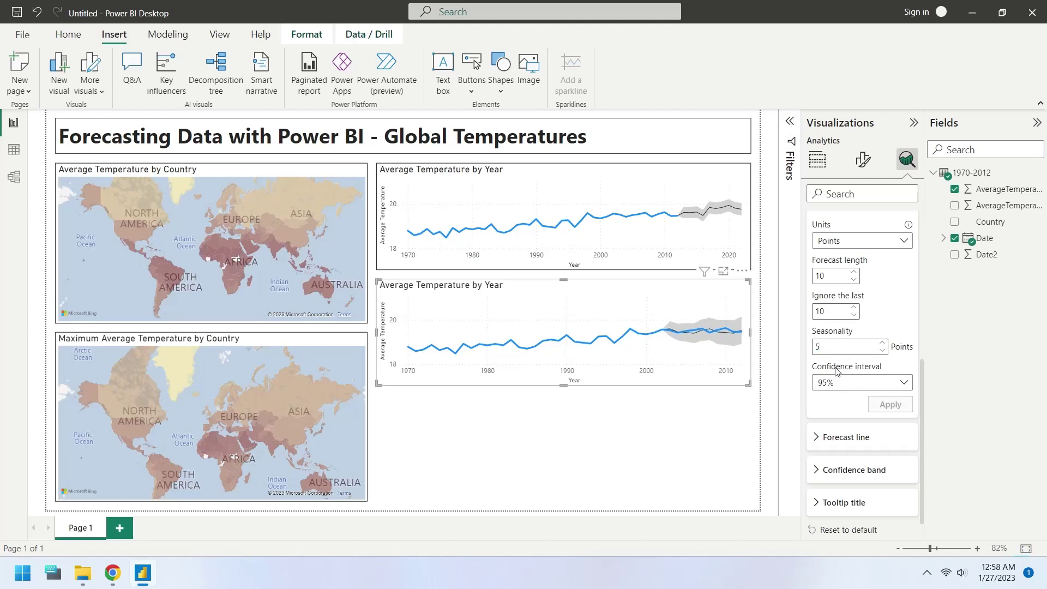
pyautogui.doubleClick(828, 352)
pyautogui.write('3')
pyautogui.click(881, 410)
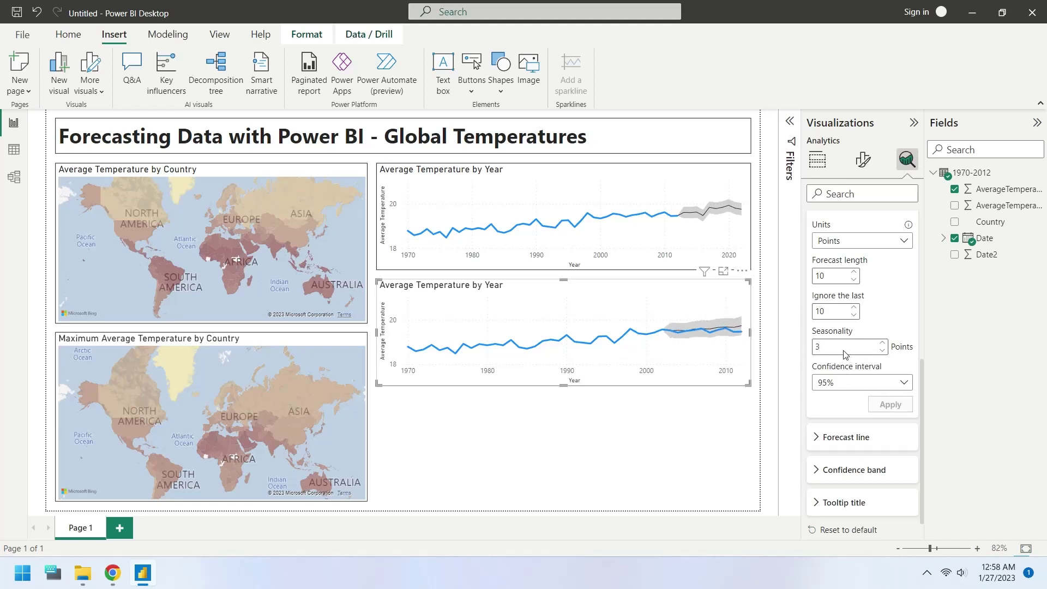
pyautogui.doubleClick(844, 350)
pyautogui.write('4')
pyautogui.click(870, 404)
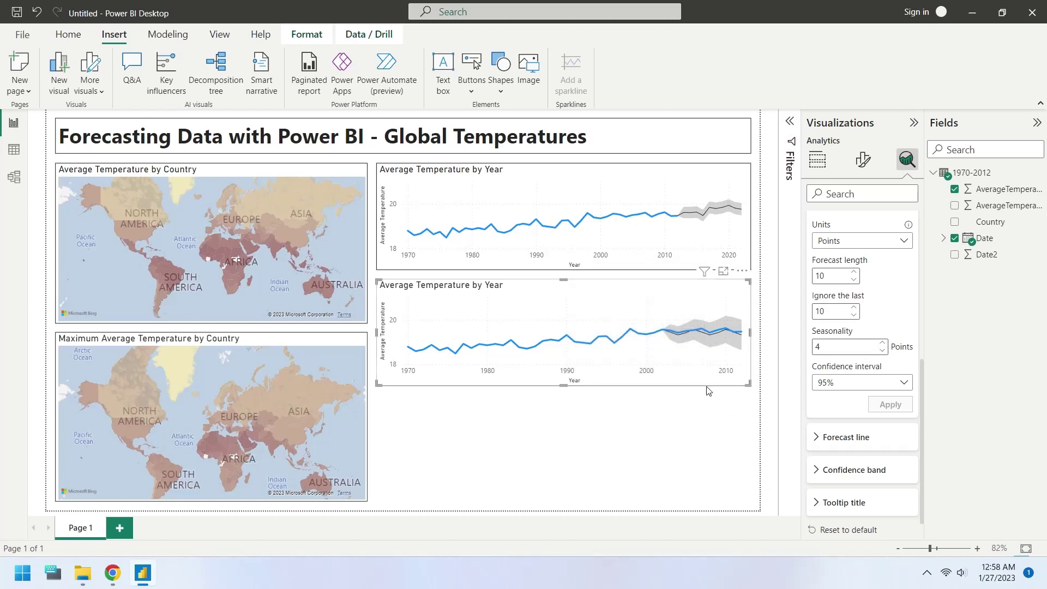
# - Duplicate the second forecast chart, place it at the bottom, and set Ignore the last to 0
pyautogui.hotkey('ctrl', 'c')
pyautogui.hotkey('ctrl', 'v')
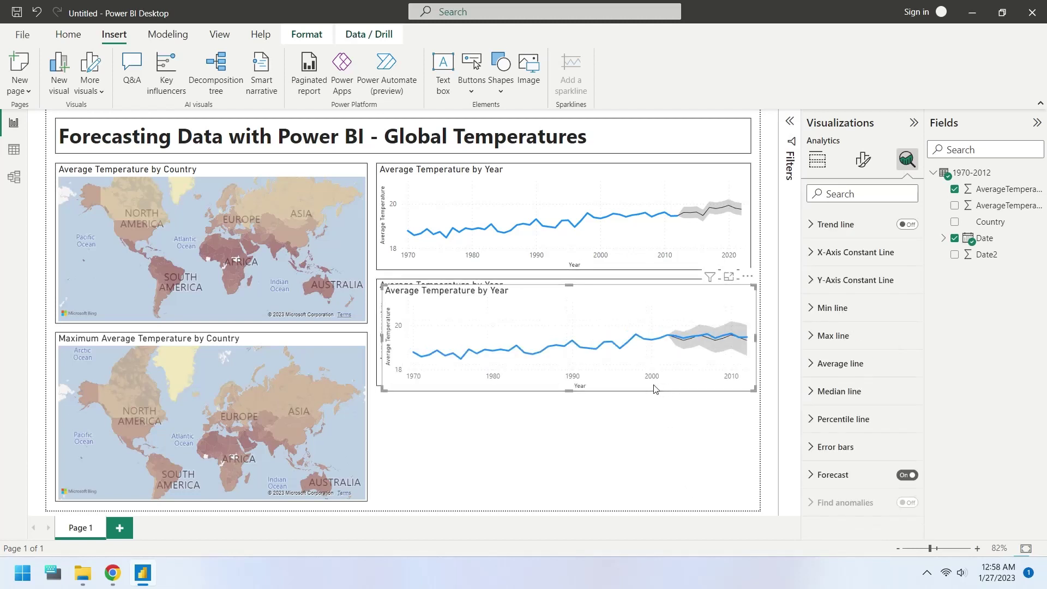
pyautogui.moveTo(654, 388); pyautogui.dragTo(676, 493)
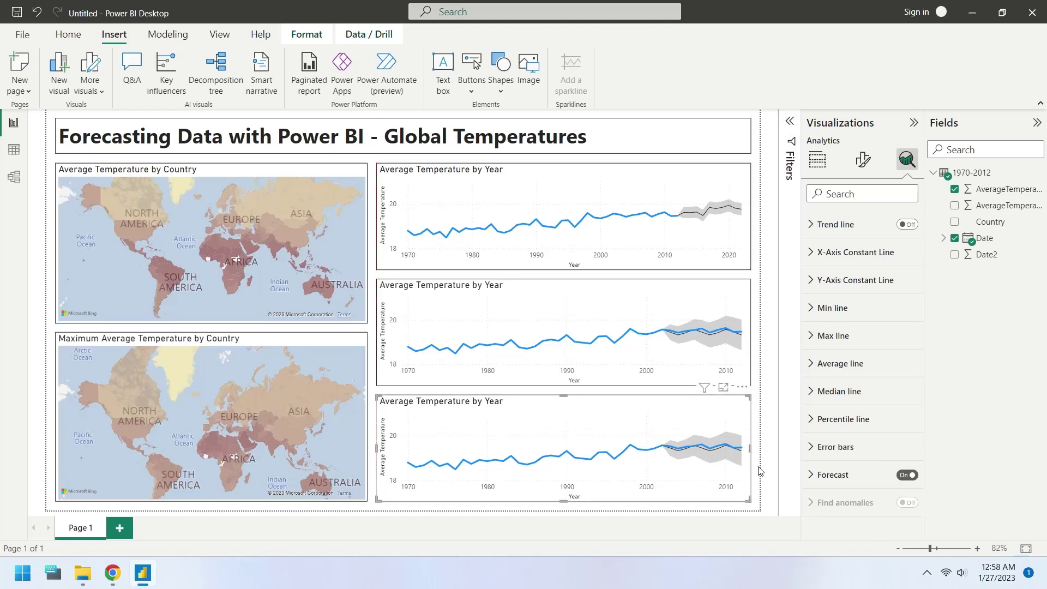
pyautogui.click(826, 476)
pyautogui.scroll(-3, 866, 391)
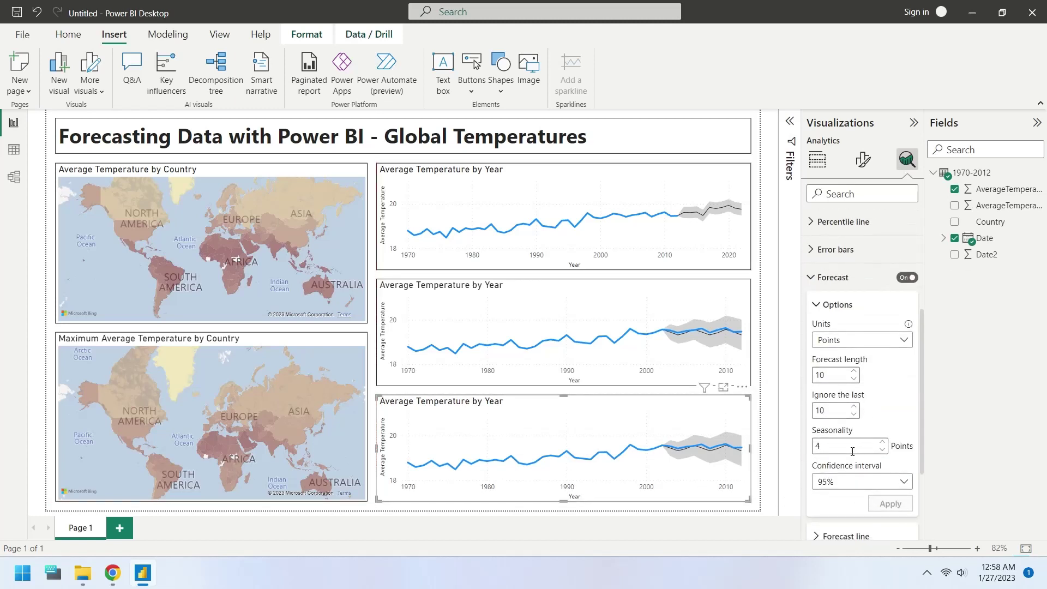
pyautogui.doubleClick(830, 409)
pyautogui.write('0')
pyautogui.click(894, 506)
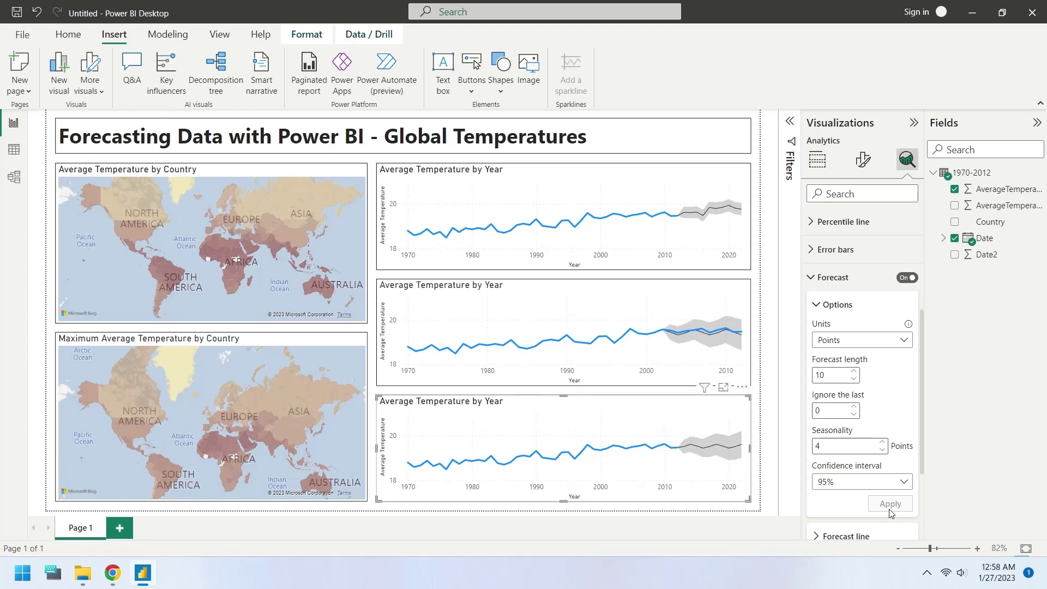
# - Cross-filter the dashboard by India, the United States, Brazil, China and Russia on the temperature map
pyautogui.click(272, 251)
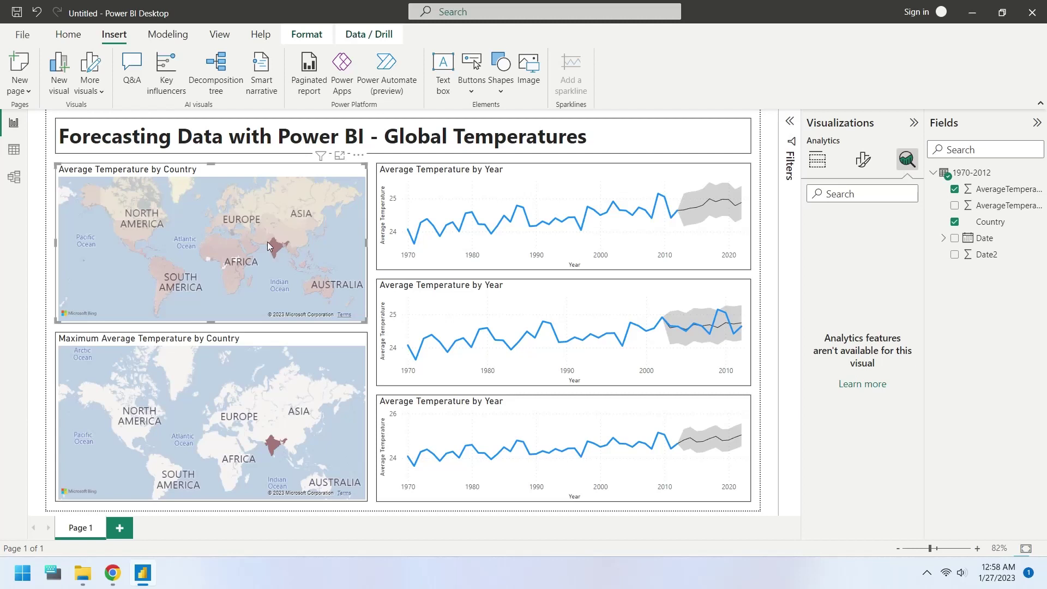
pyautogui.click(135, 232)
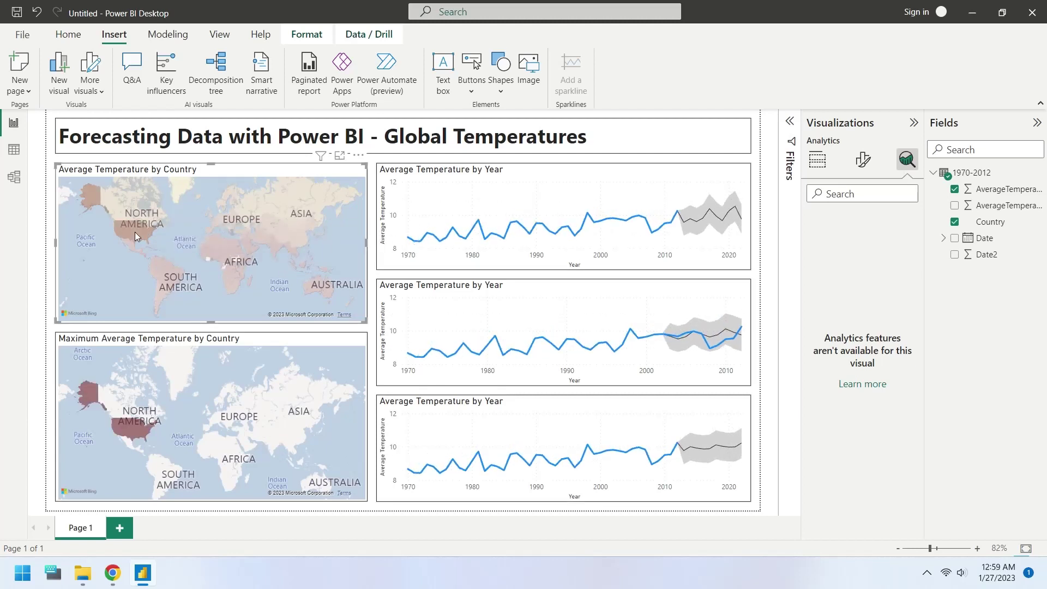
pyautogui.click(158, 264)
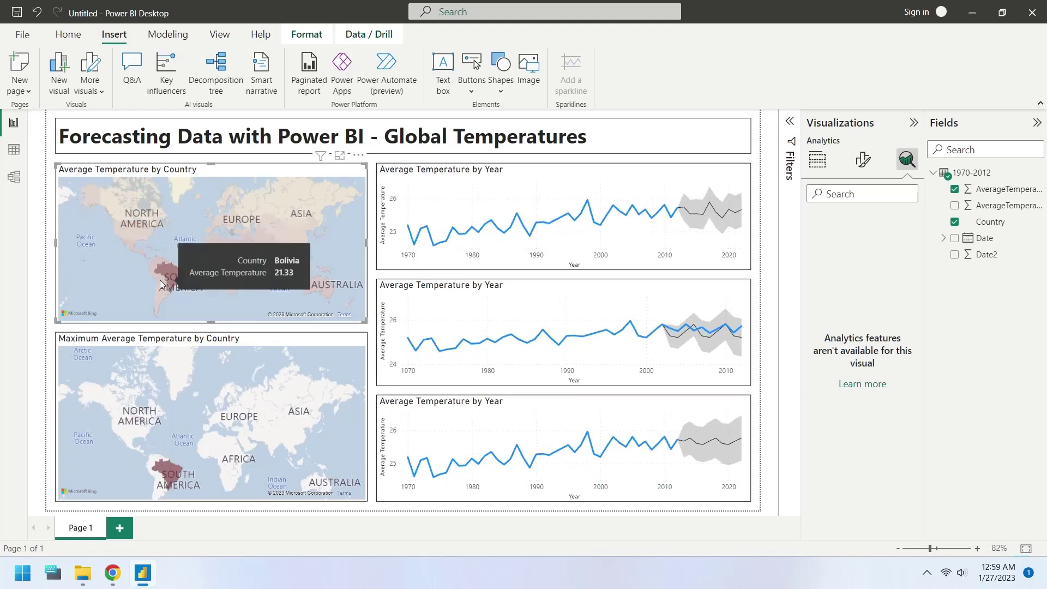
pyautogui.click(159, 280)
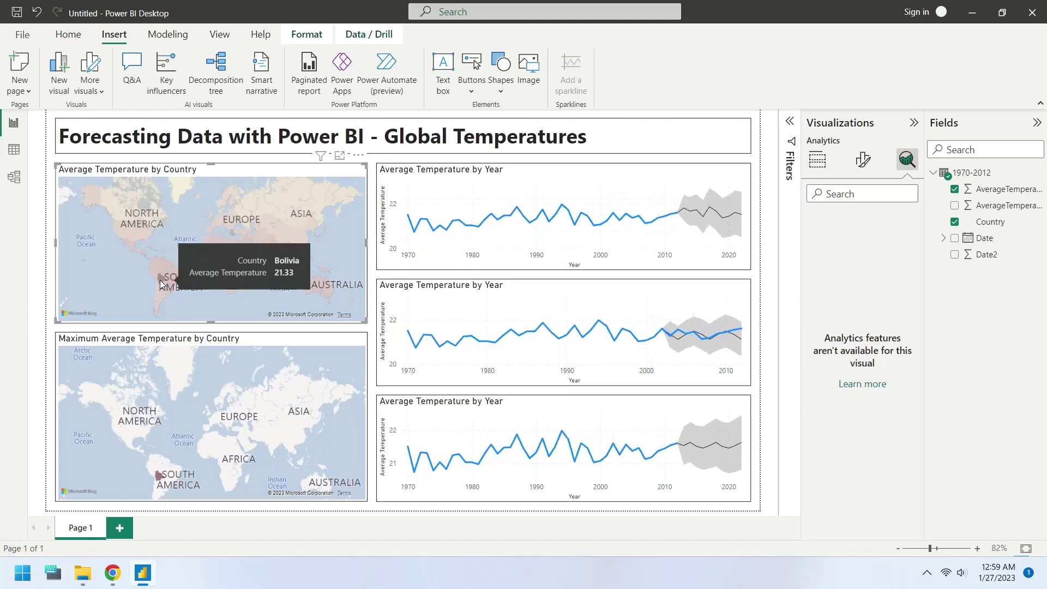
pyautogui.click(287, 240)
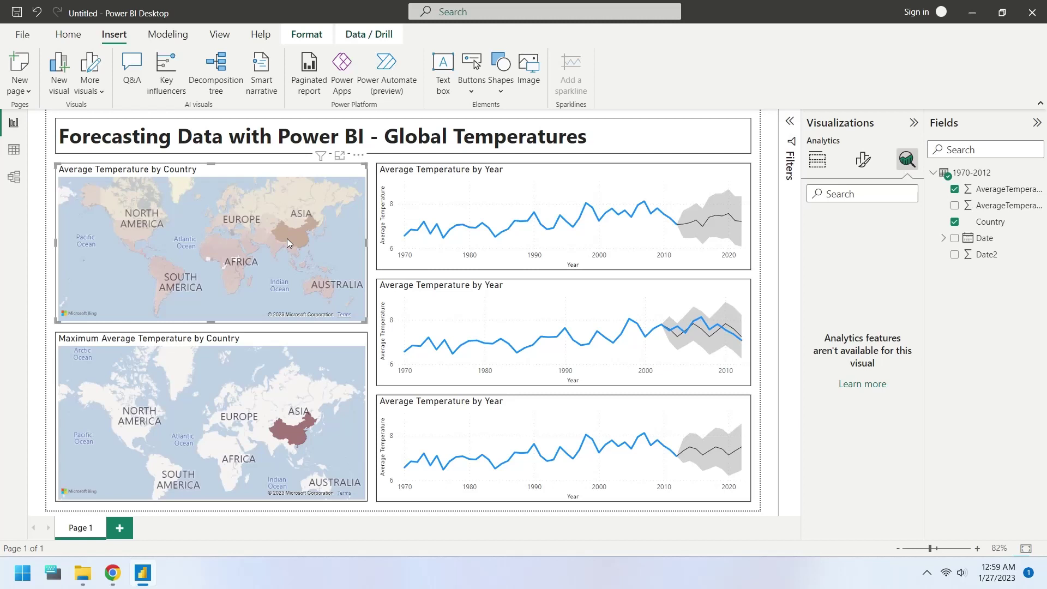
pyautogui.click(259, 231)
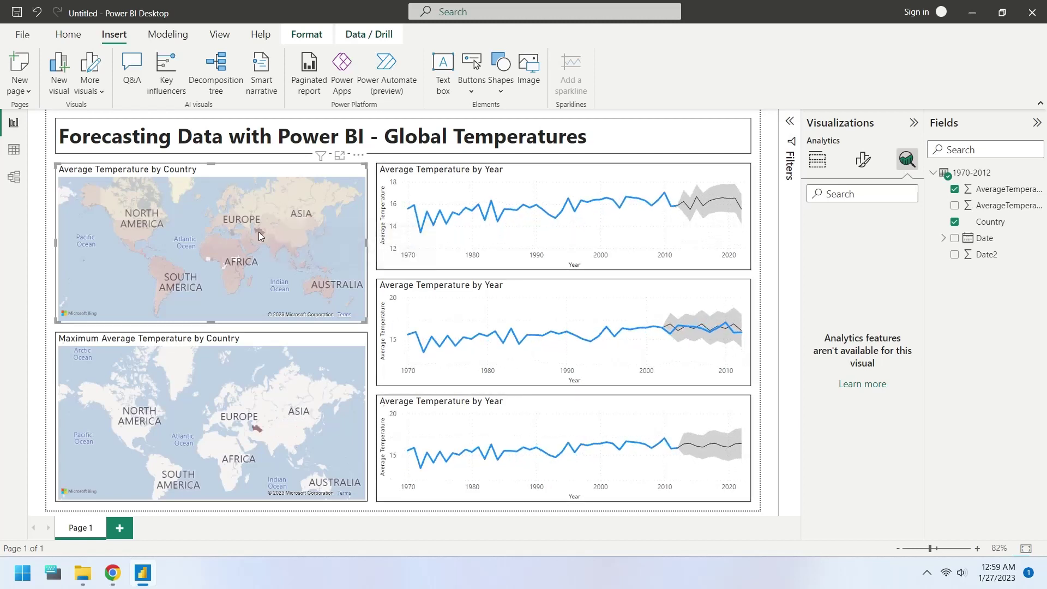
pyautogui.click(280, 209)
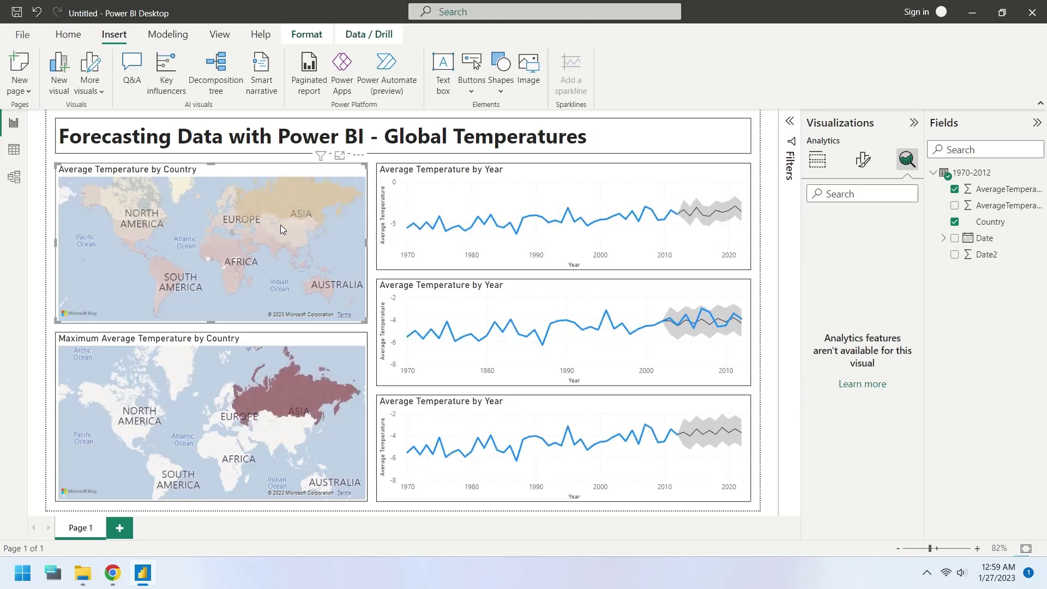
# - Filter by Sweden, Russia, Australia and Mexico, finishing on the United States
pyautogui.moveTo(280, 225)
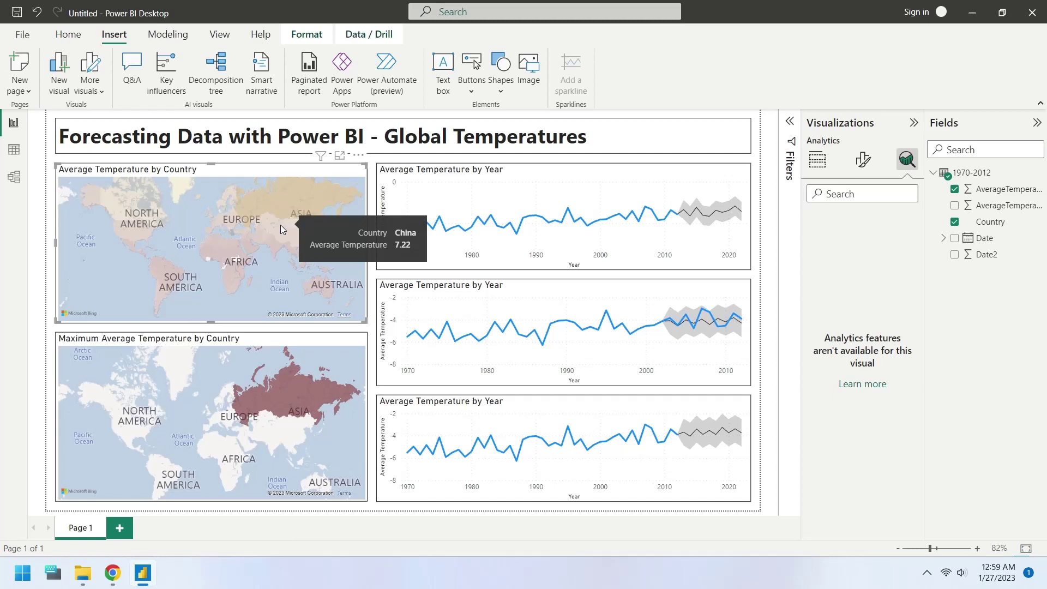
pyautogui.click(225, 199)
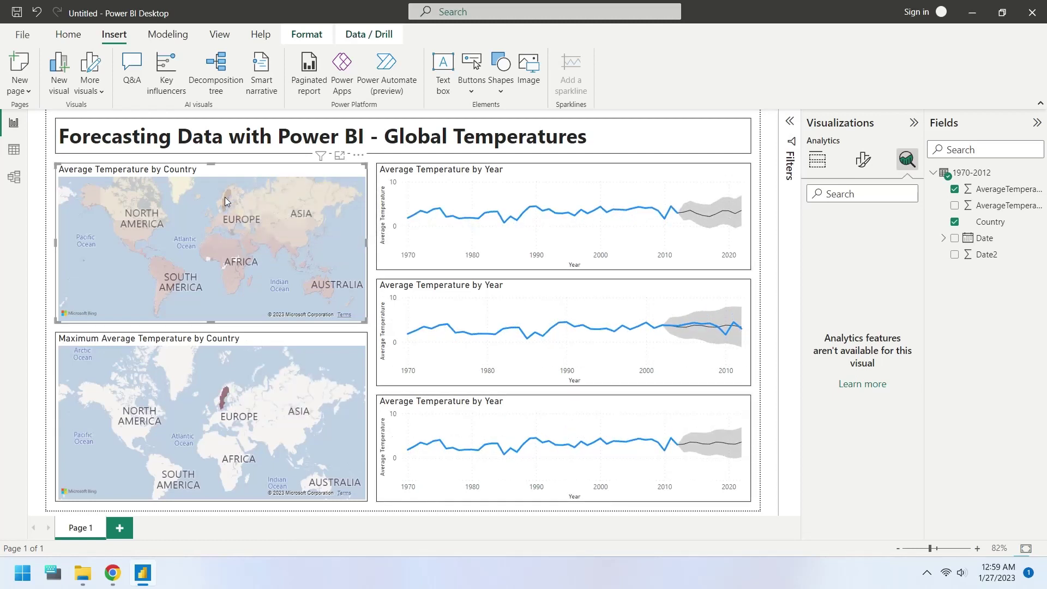
pyautogui.click(272, 195)
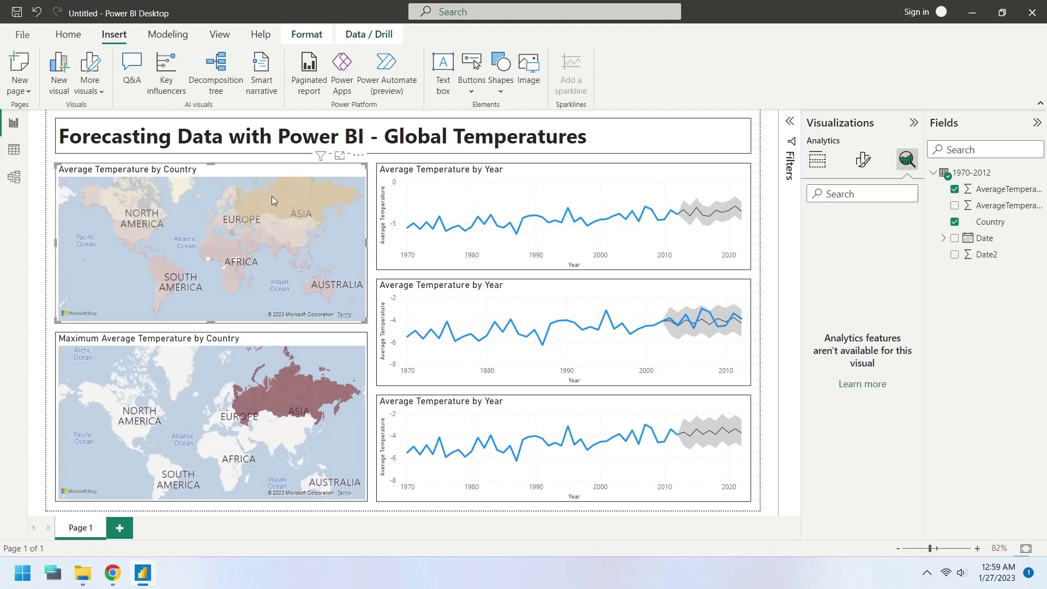
pyautogui.moveTo(275, 288)
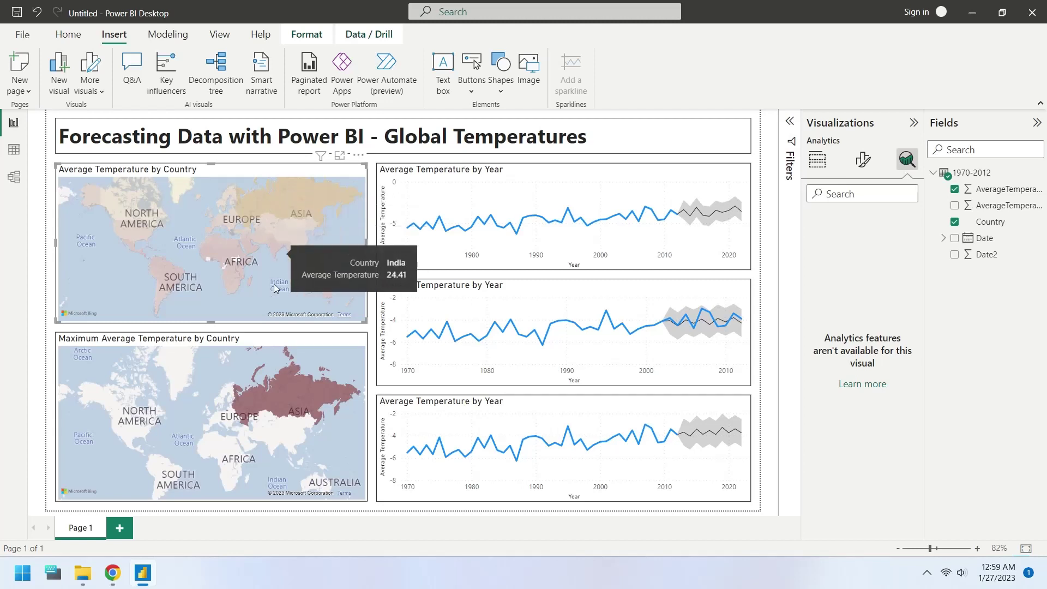
pyautogui.click(313, 287)
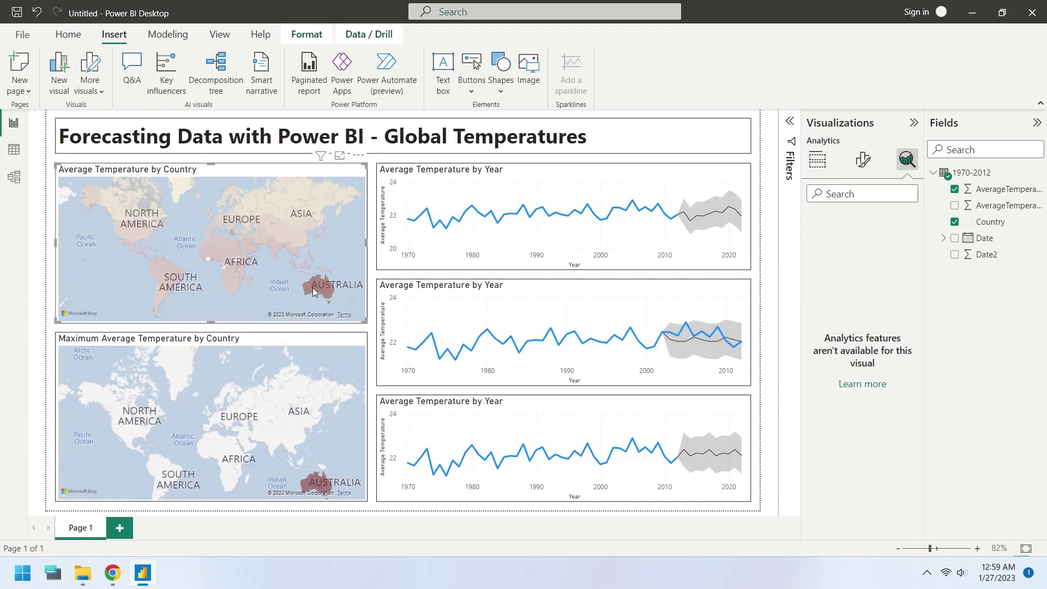
pyautogui.click(132, 249)
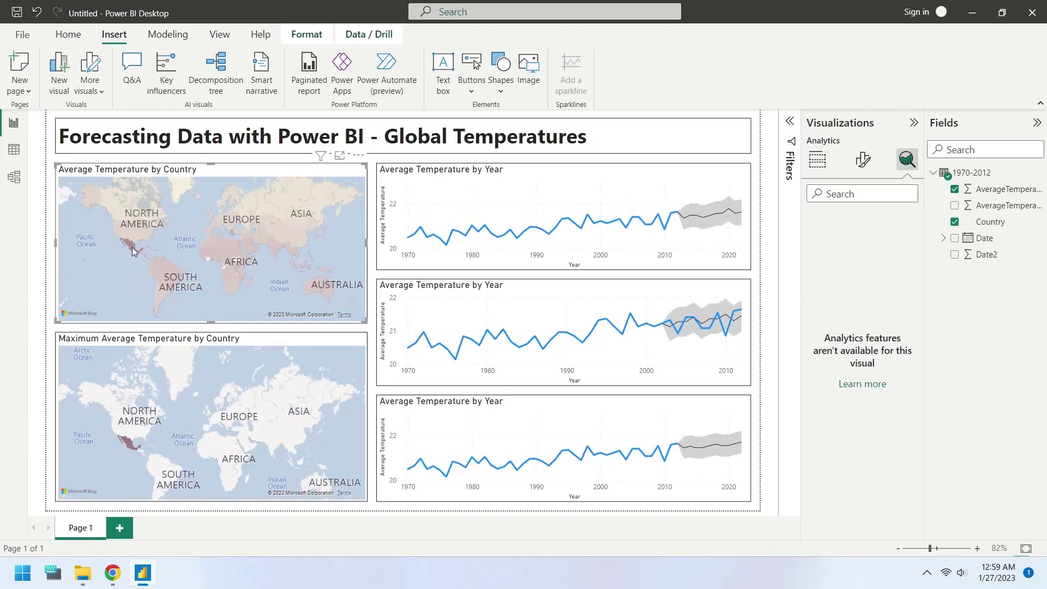
pyautogui.click(143, 234)
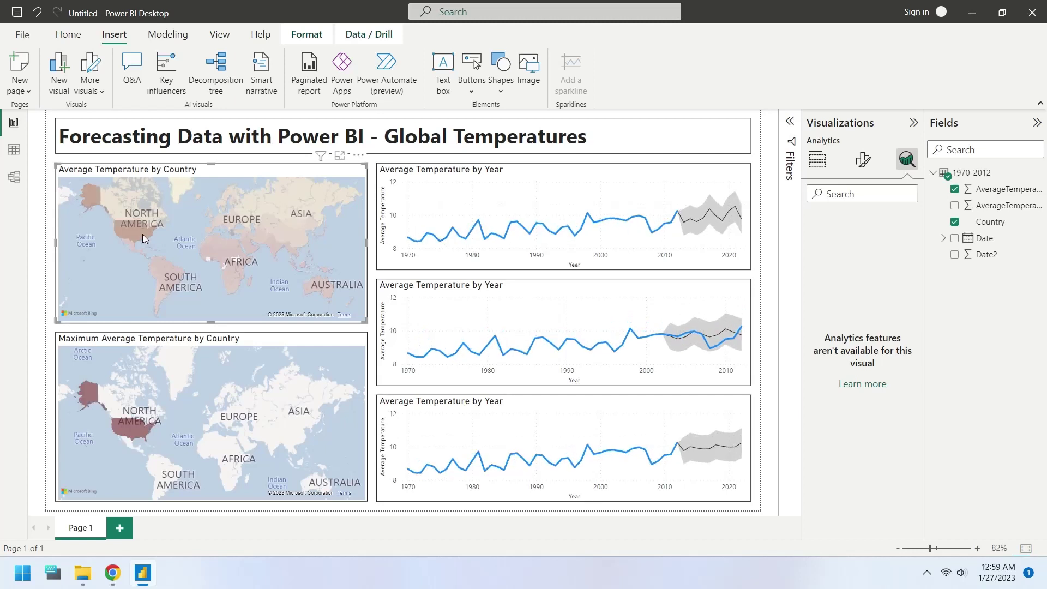